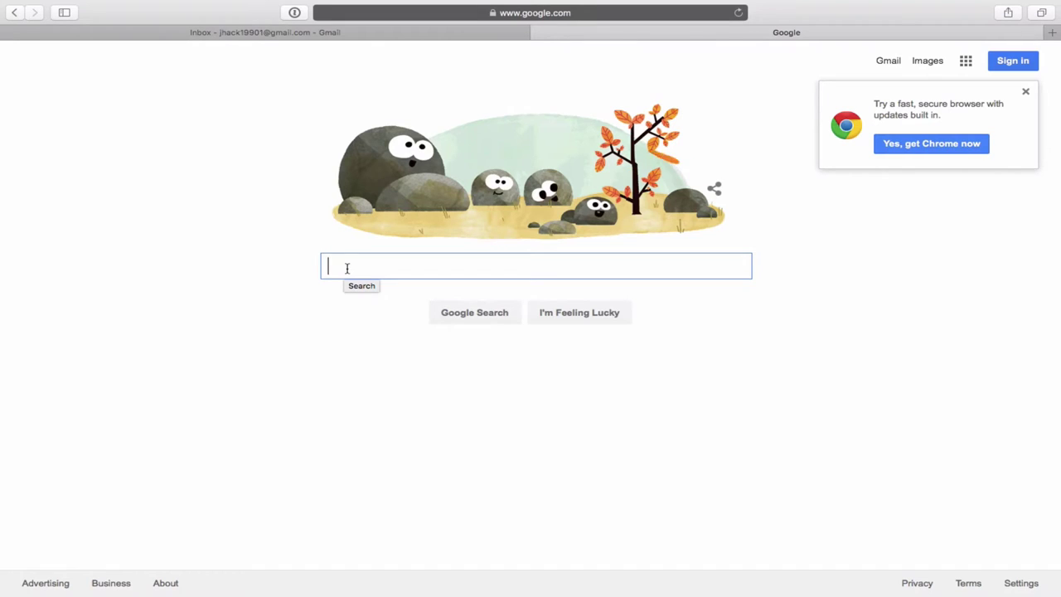
Search Google for 'google adwords' and open the official 'Google AdWords | Google (PPC)' result.
type("google ")
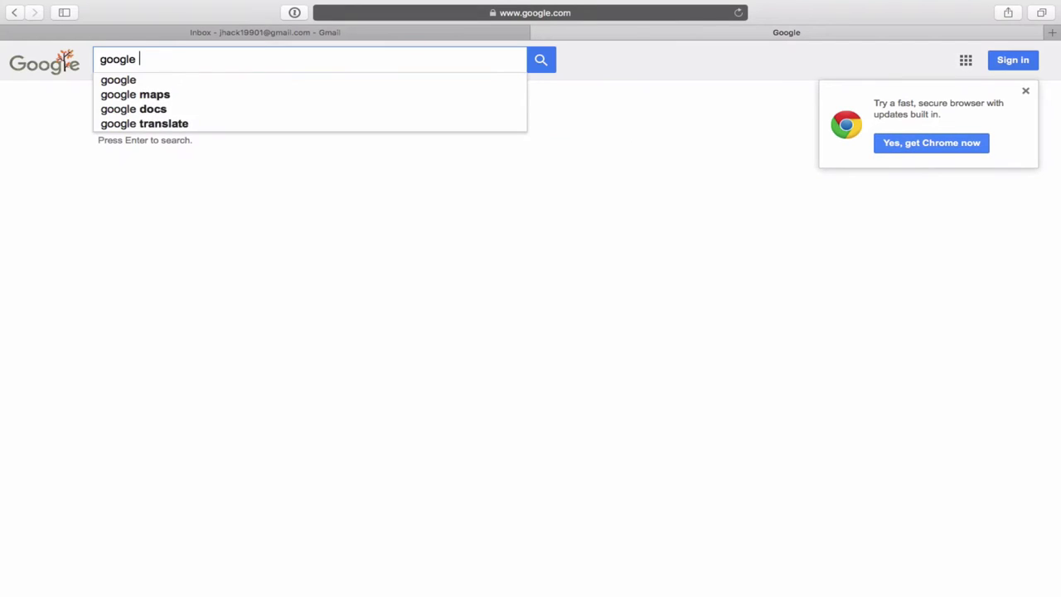
type("adwords")
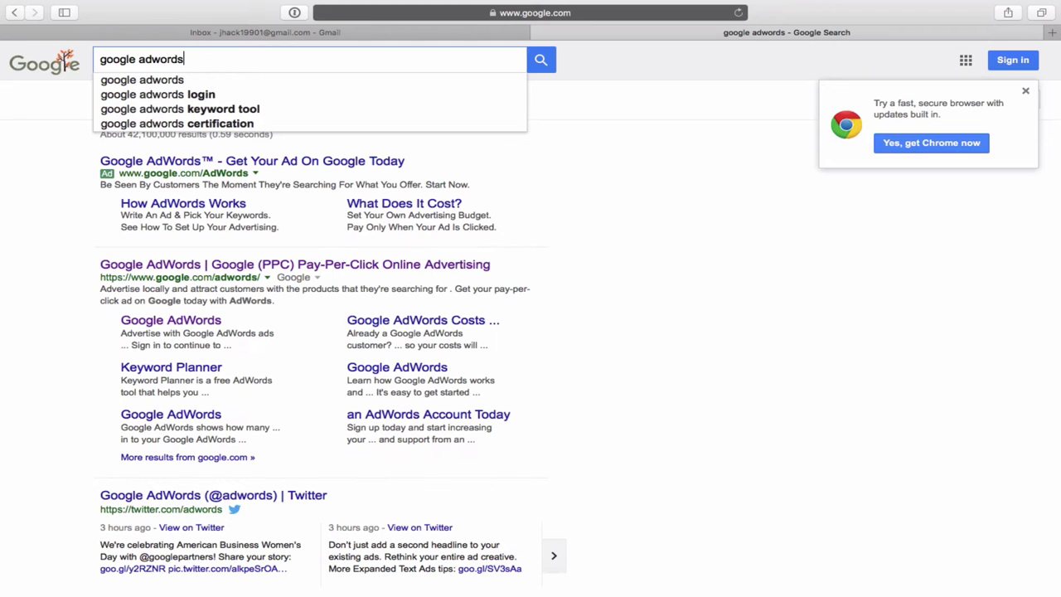
key("Return")
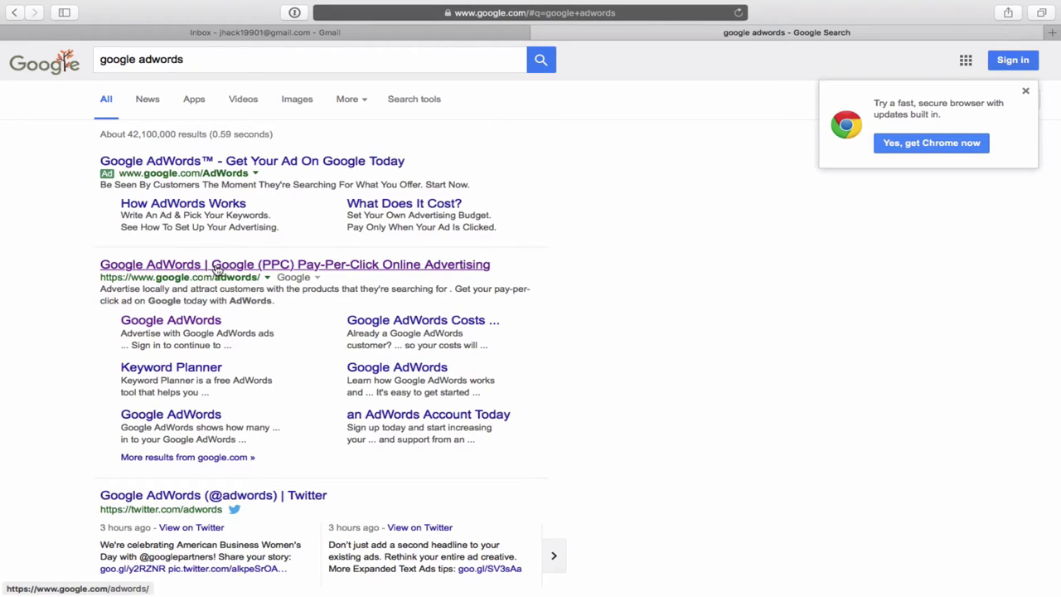
left_click(217, 265)
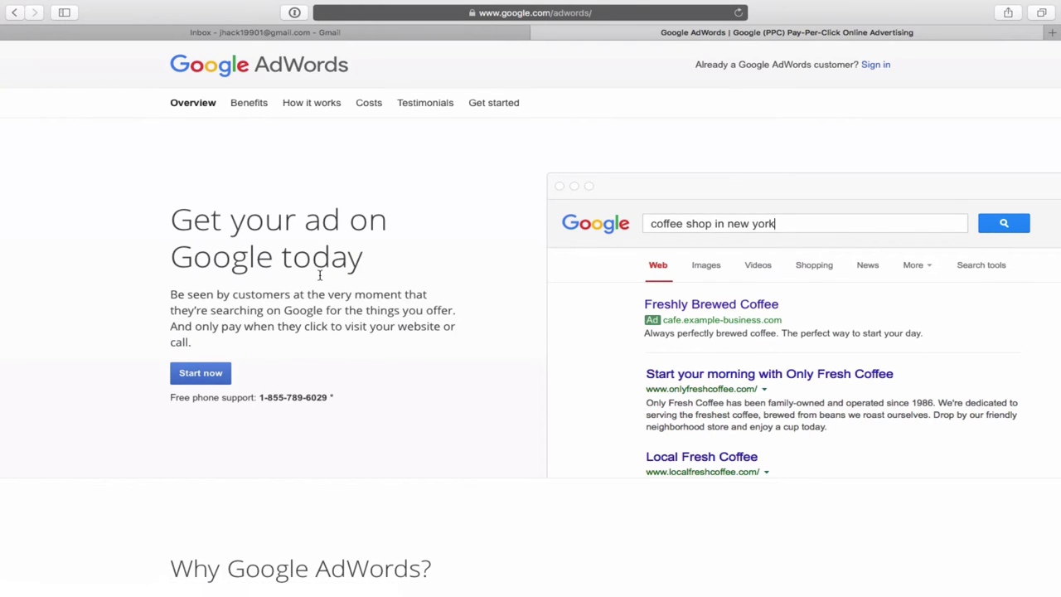
Start AdWords sign-up with the 'Start now' button on the landing page.
left_click(202, 377)
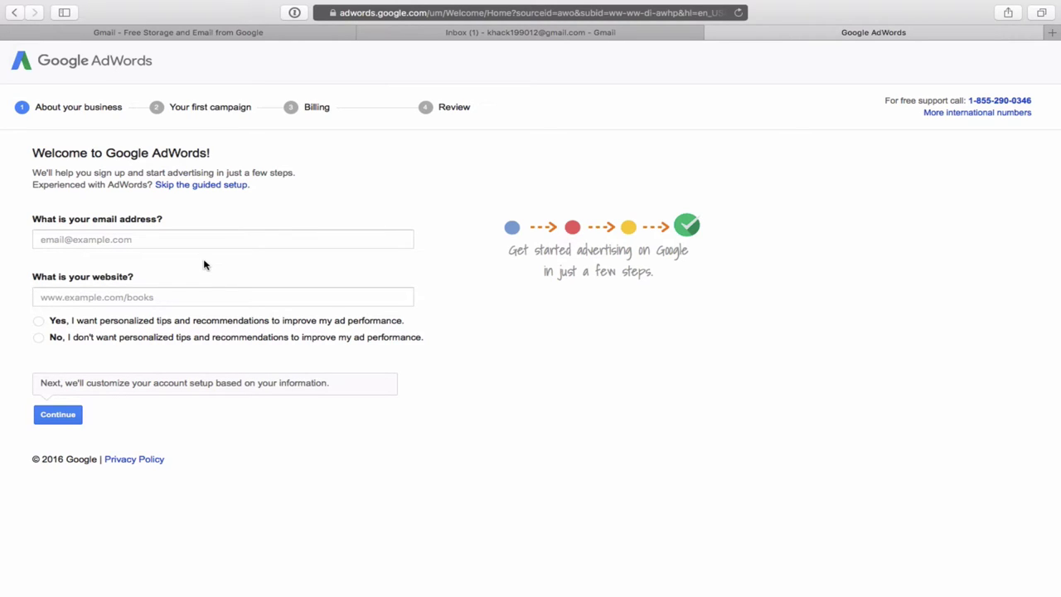
Skip the guided setup and set country to Canada with Eastern Time - Toronto time zone.
left_click(210, 190)
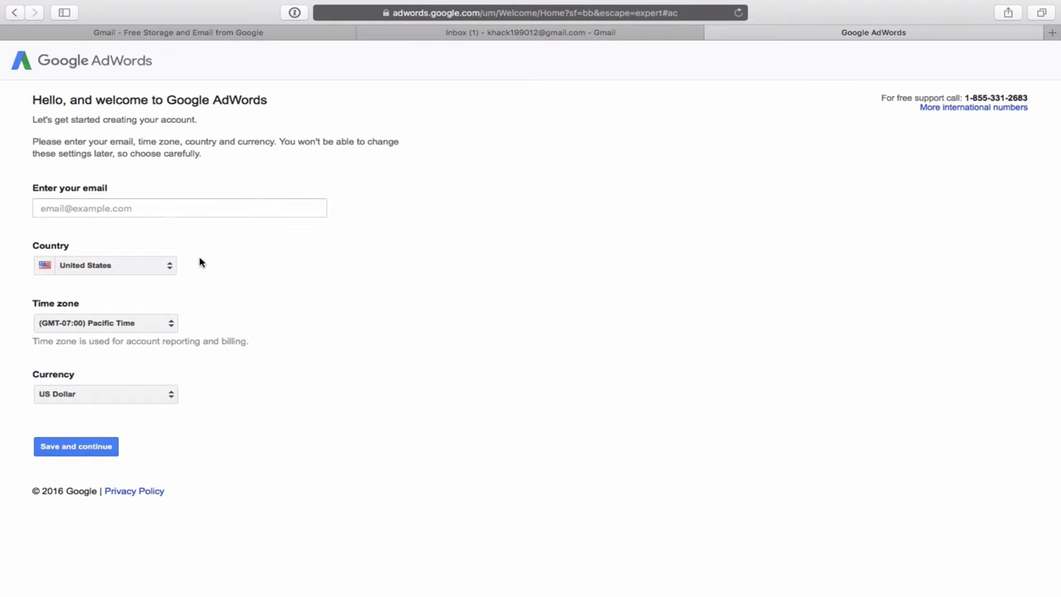
left_click(141, 207)
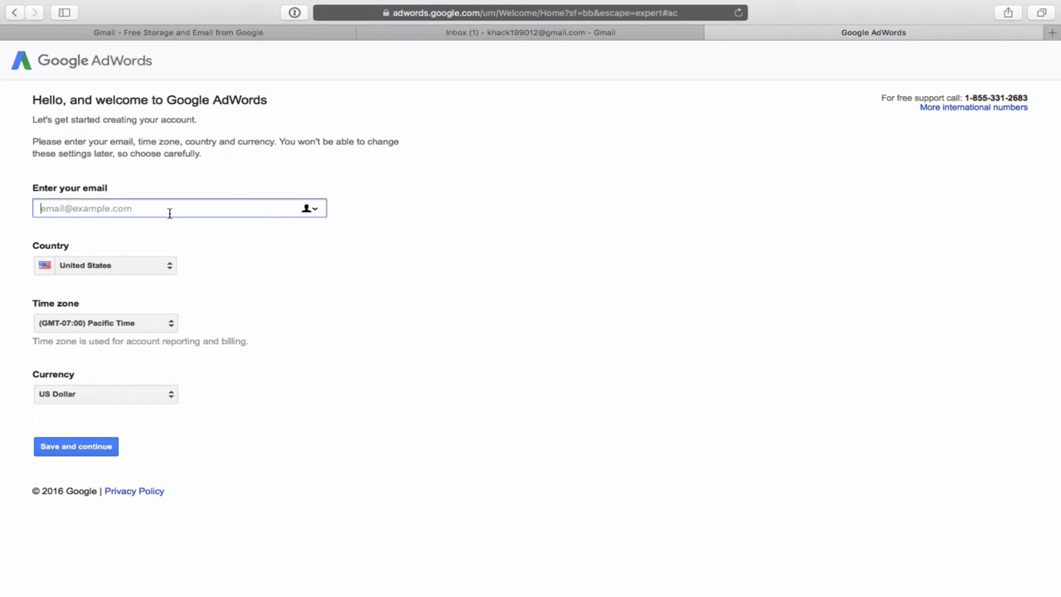
left_click(170, 266)
scroll(170, 268, "up", 20)
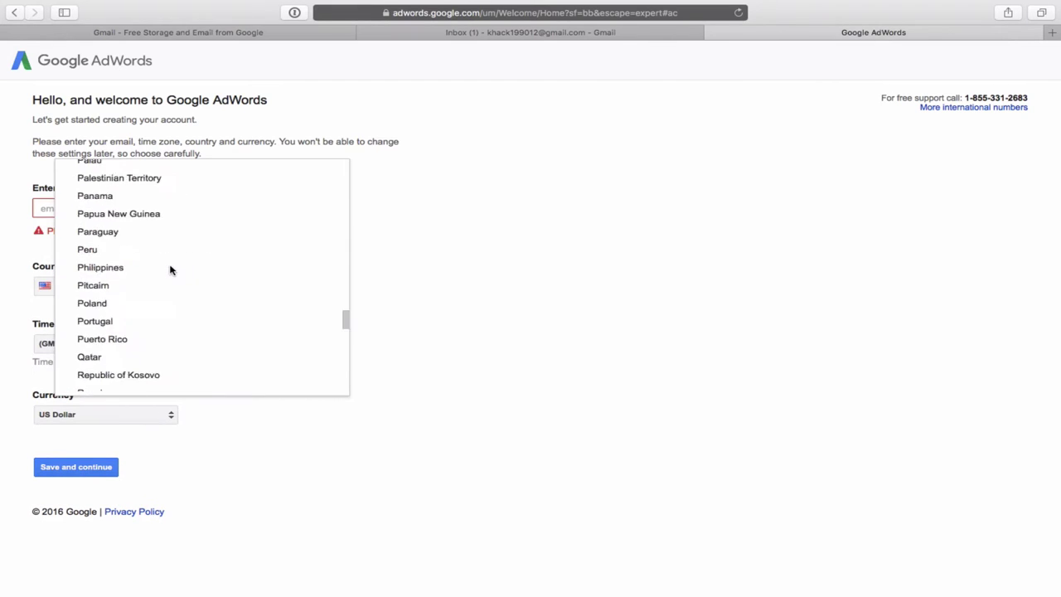
scroll(170, 269, "up", 5)
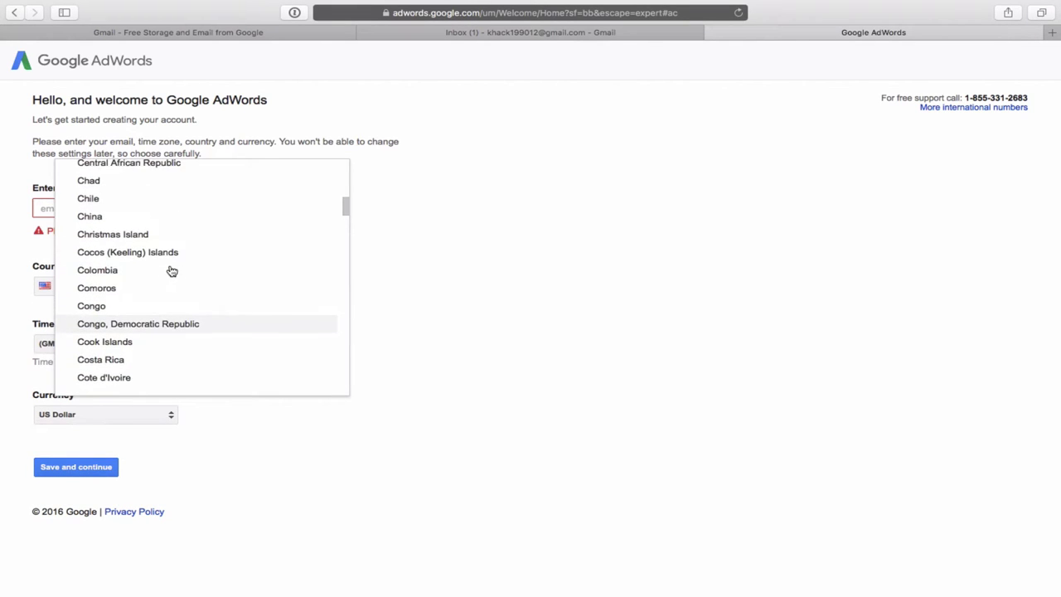
scroll(171, 270, "up", 2)
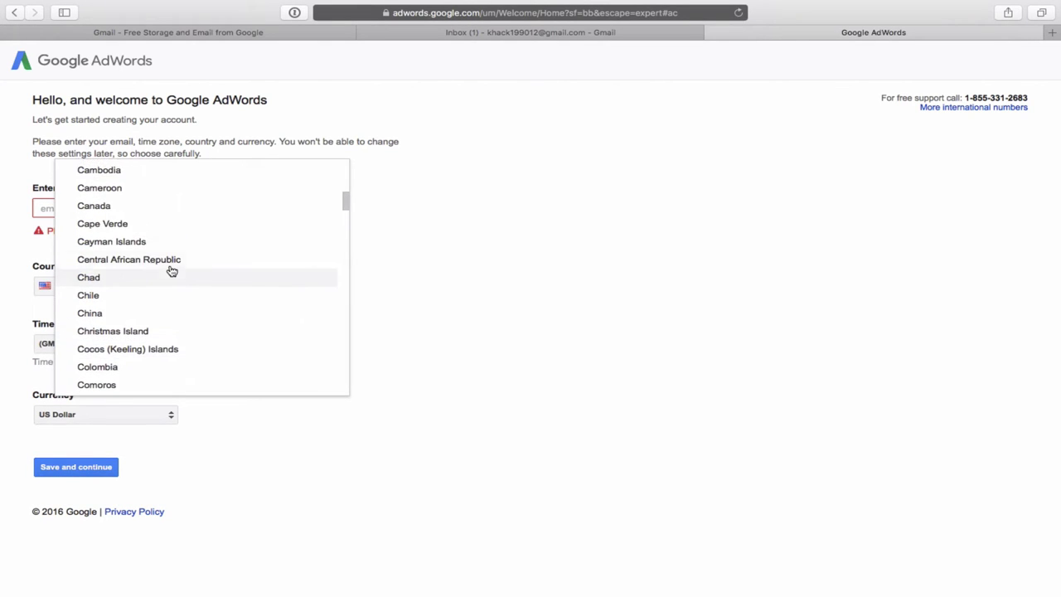
left_click(100, 214)
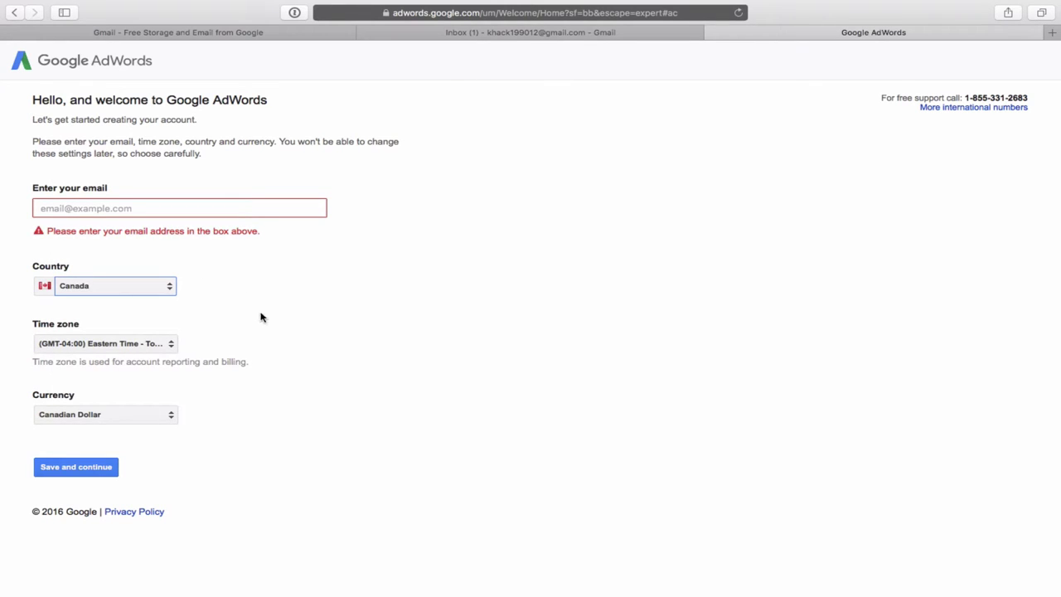
left_click(172, 350)
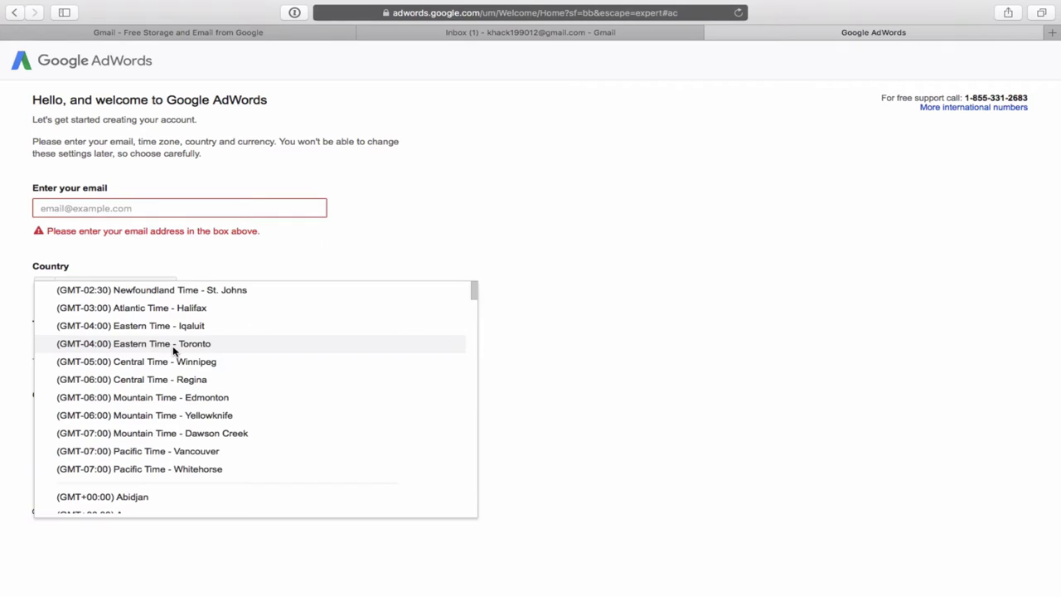
left_click(168, 350)
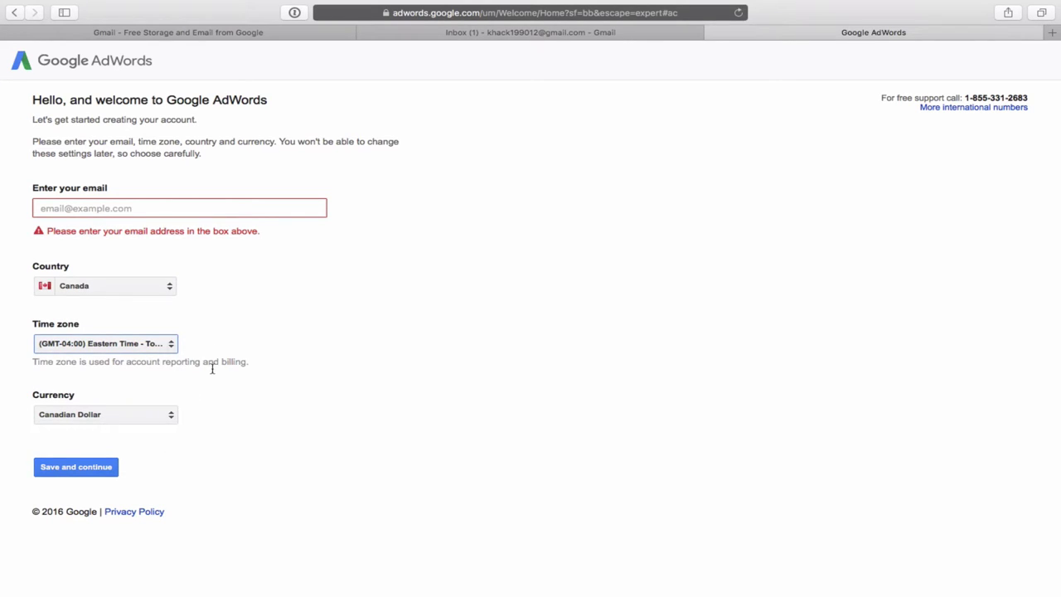
Enter the account's Gmail address and save the account settings.
left_click(101, 208)
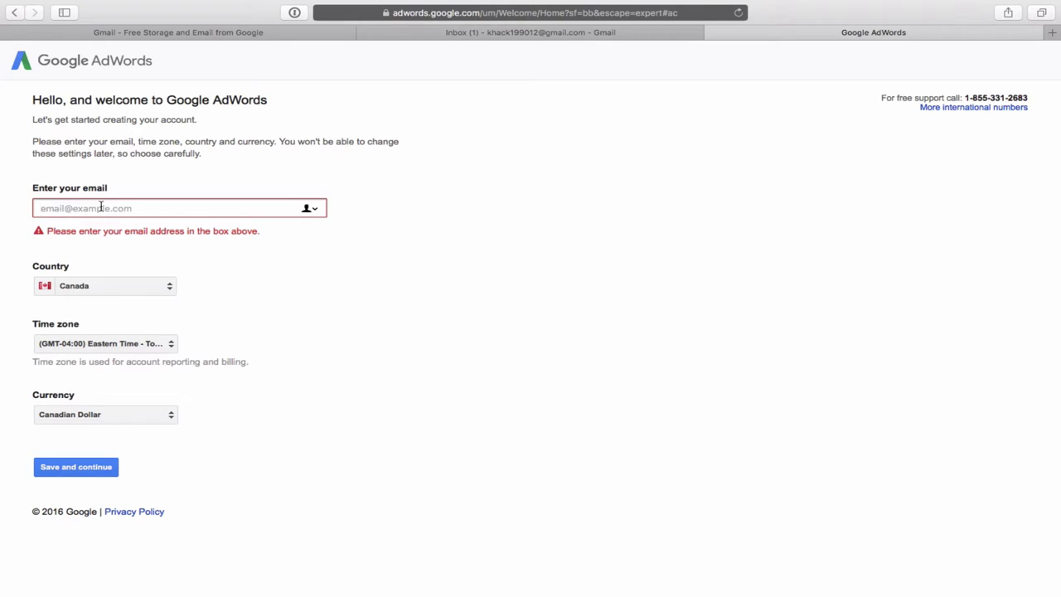
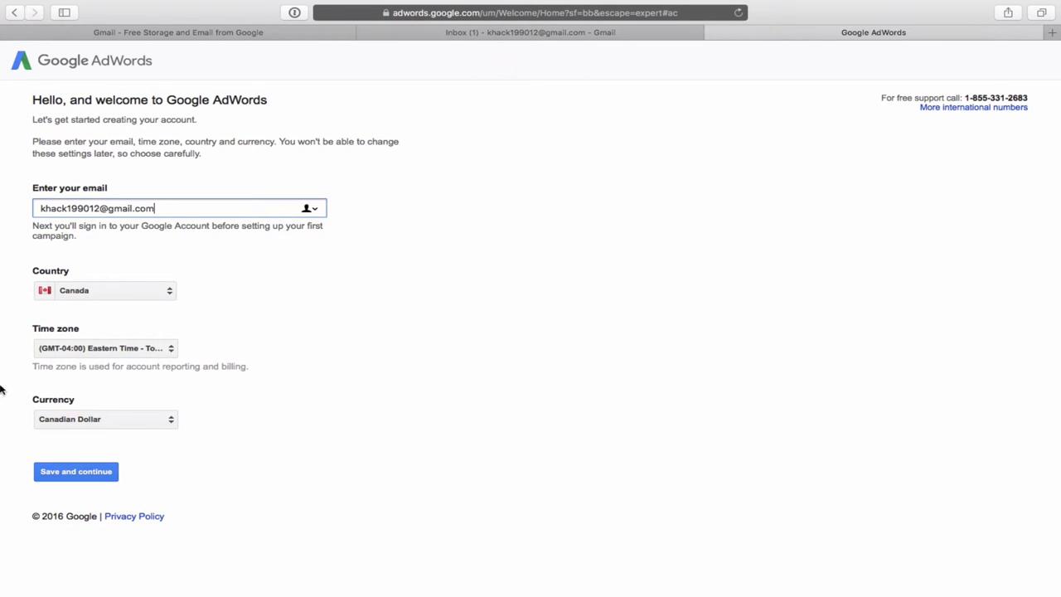
left_click(89, 472)
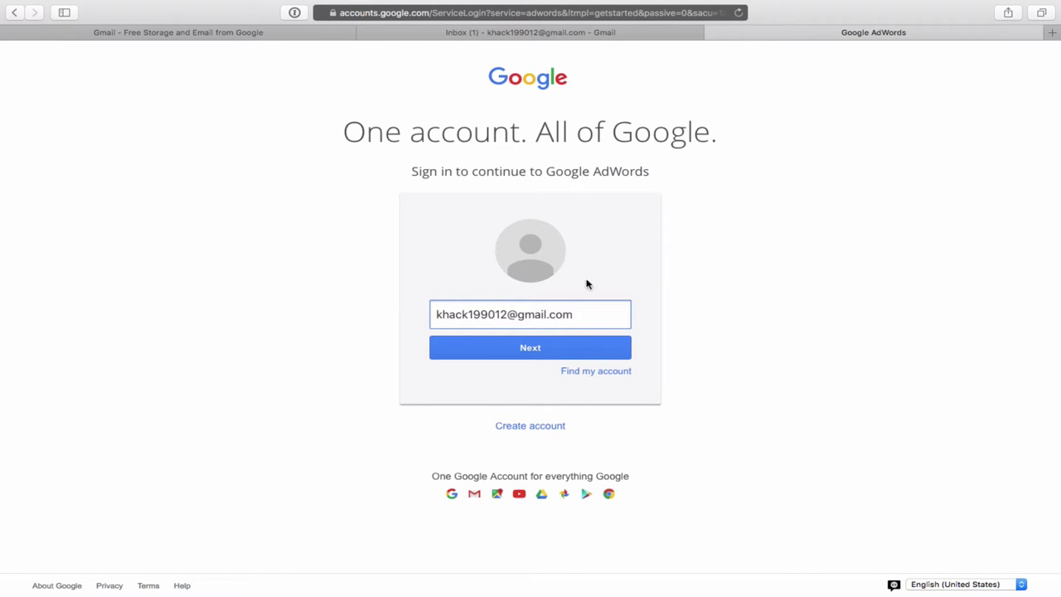
Sign in with the account password, dismiss the 1Password prompt, and skip recovery options.
left_click(549, 355)
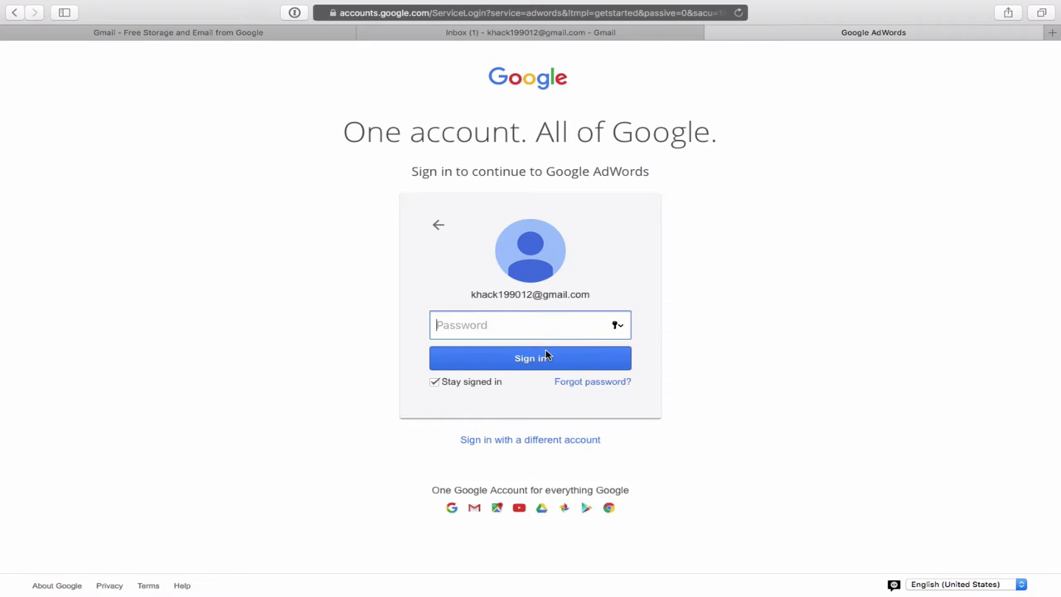
key("super+v")
left_click(543, 362)
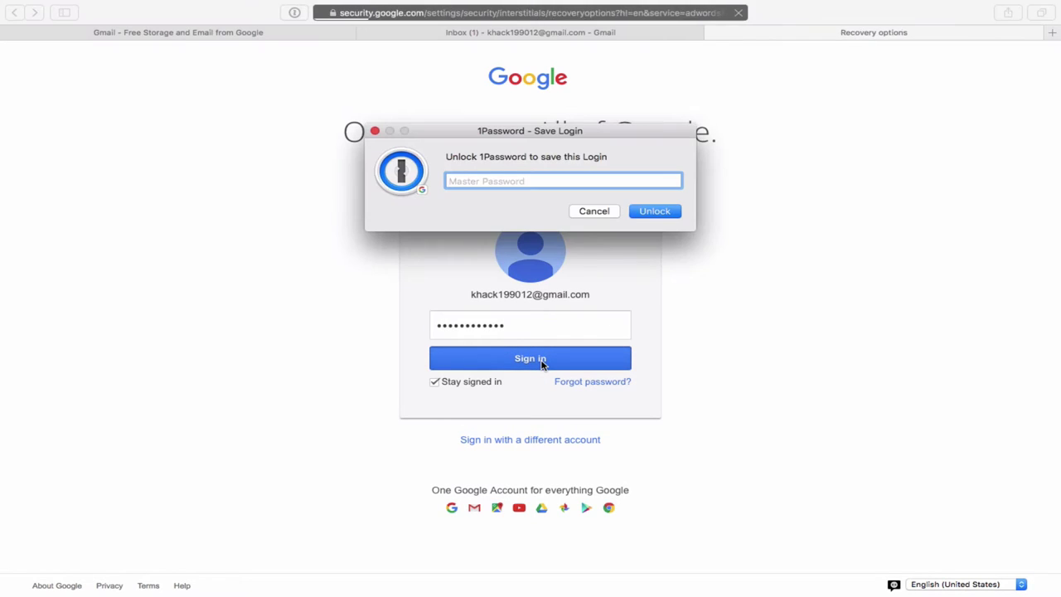
left_click(375, 132)
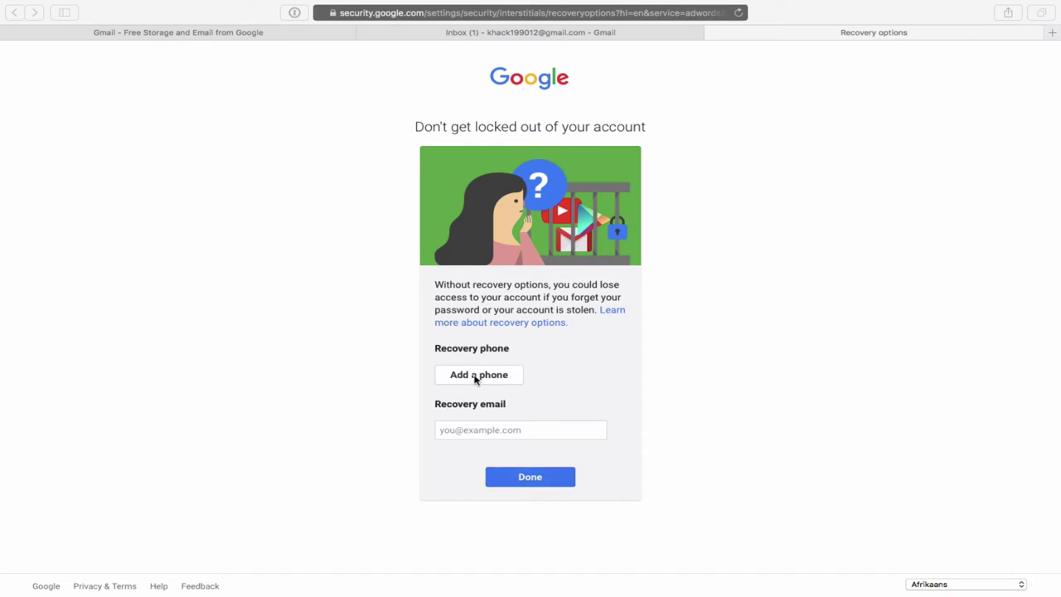
left_click(533, 486)
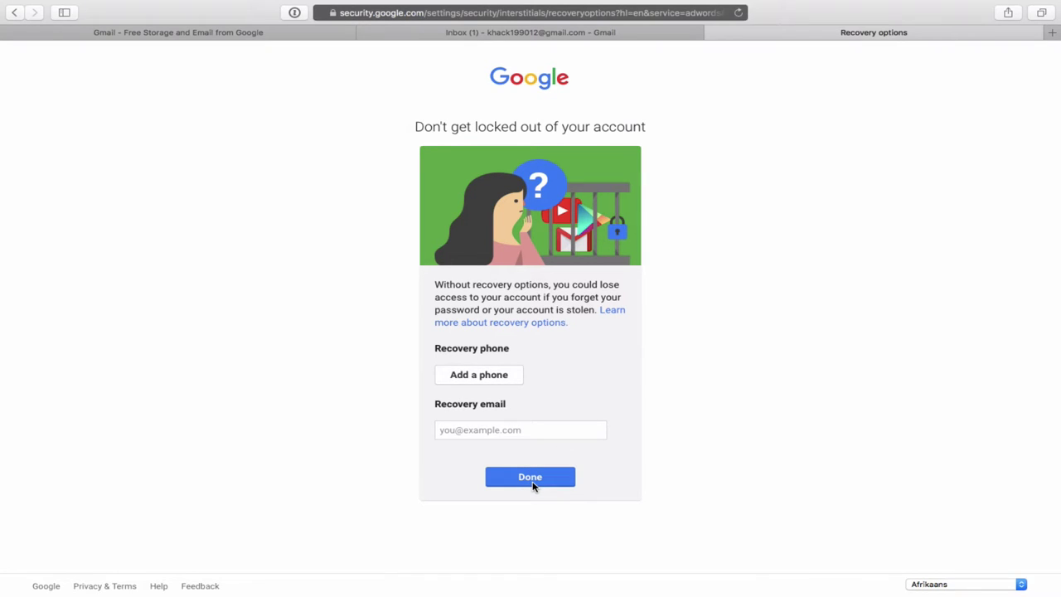
left_click(534, 486)
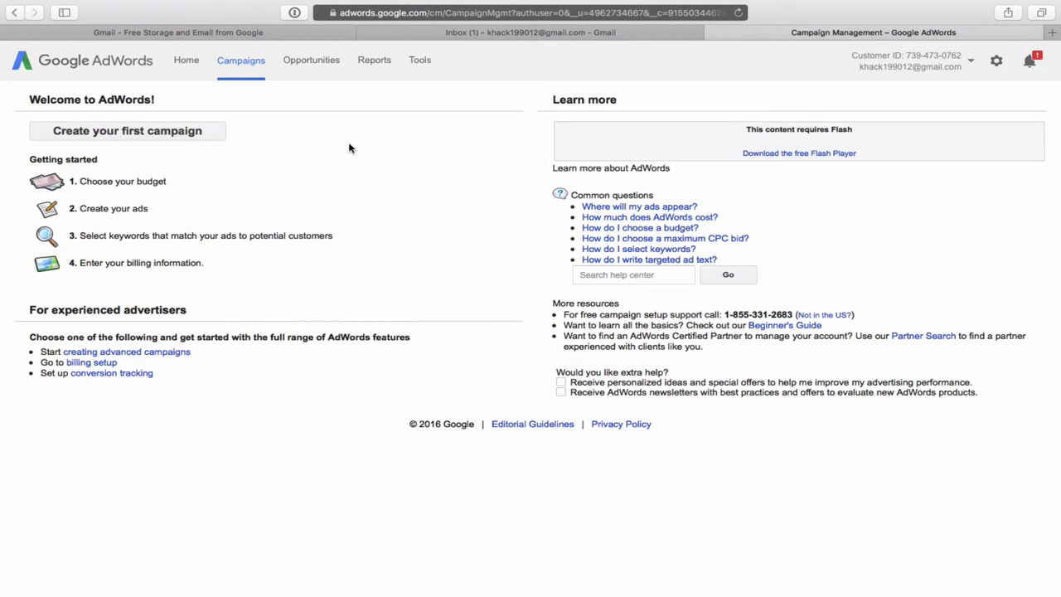
Go to Keyword Planner from the Tools menu.
left_click(421, 63)
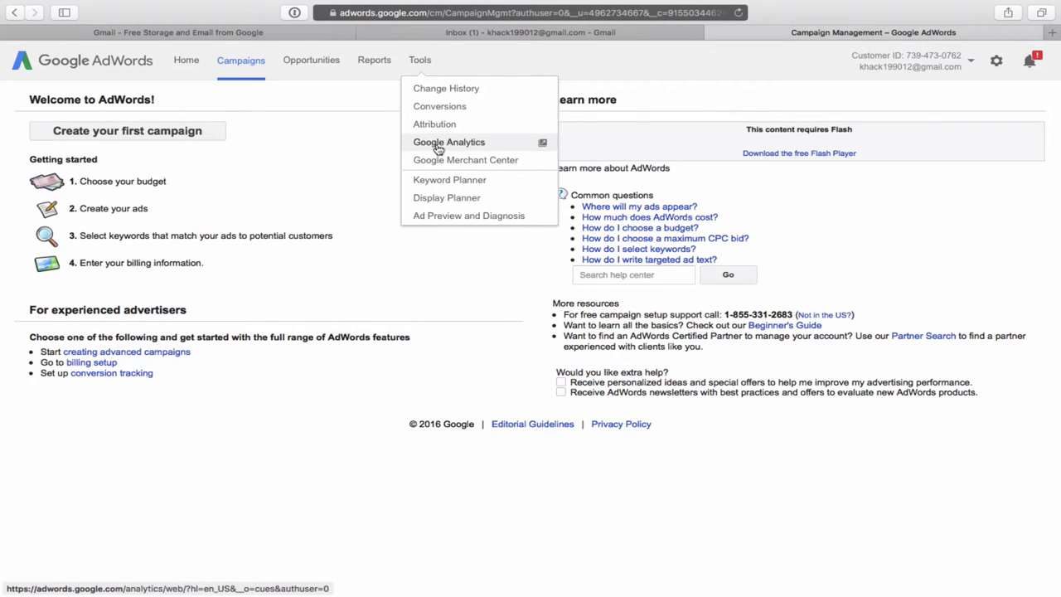
left_click(435, 188)
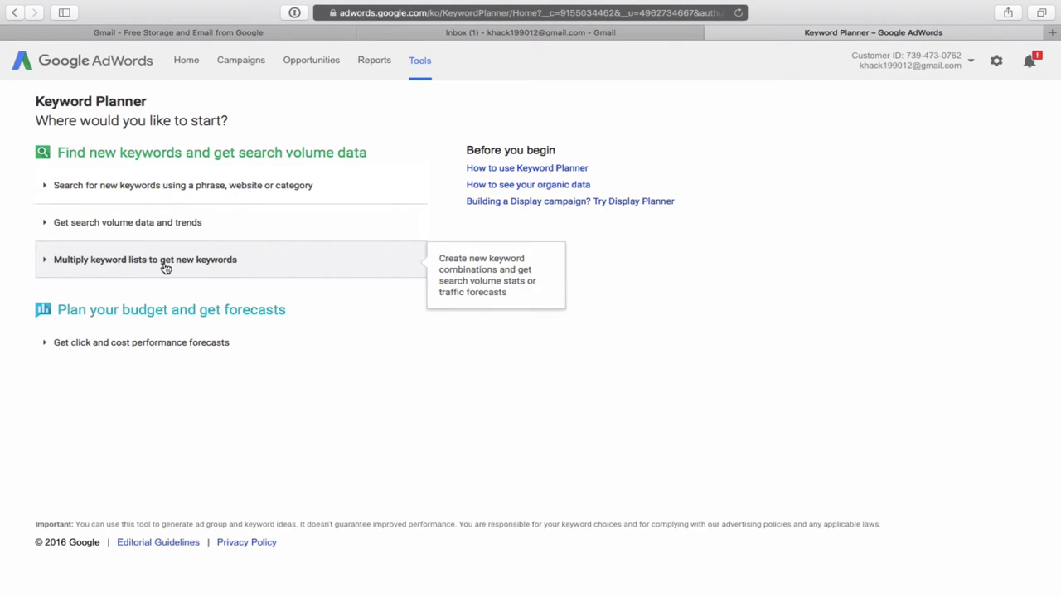
Under search volume data and trends, enter the keyword 'lawyer' and edit location targeting.
left_click(62, 223)
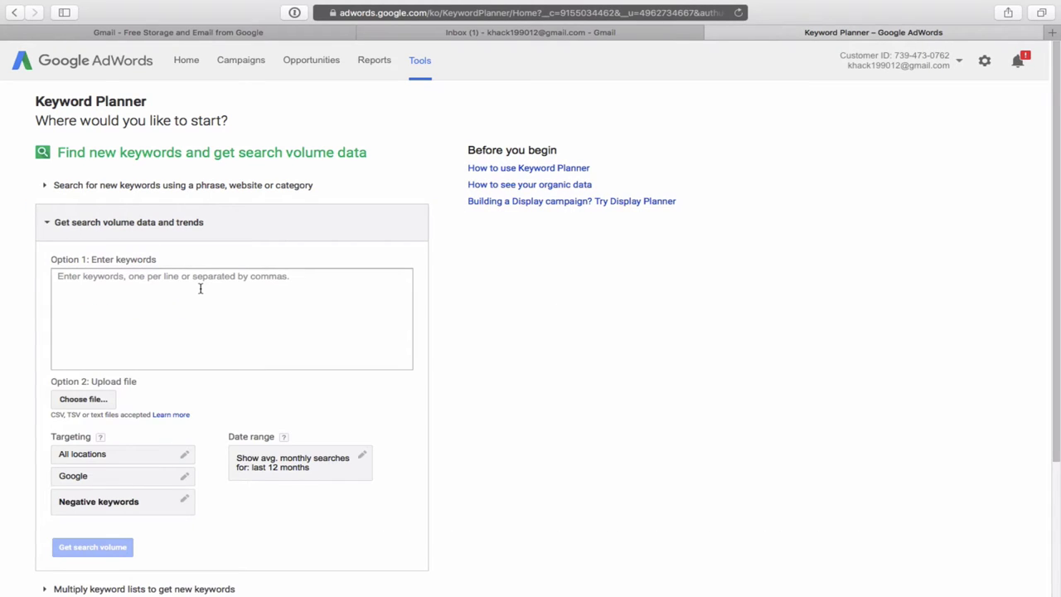
scroll(200, 288, "down", 1)
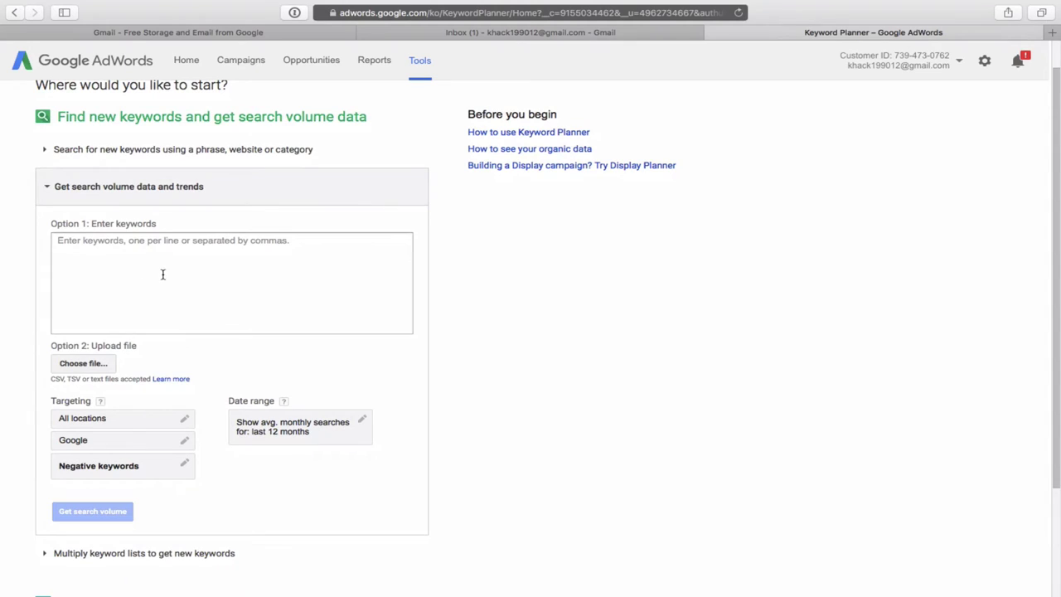
left_click(117, 247)
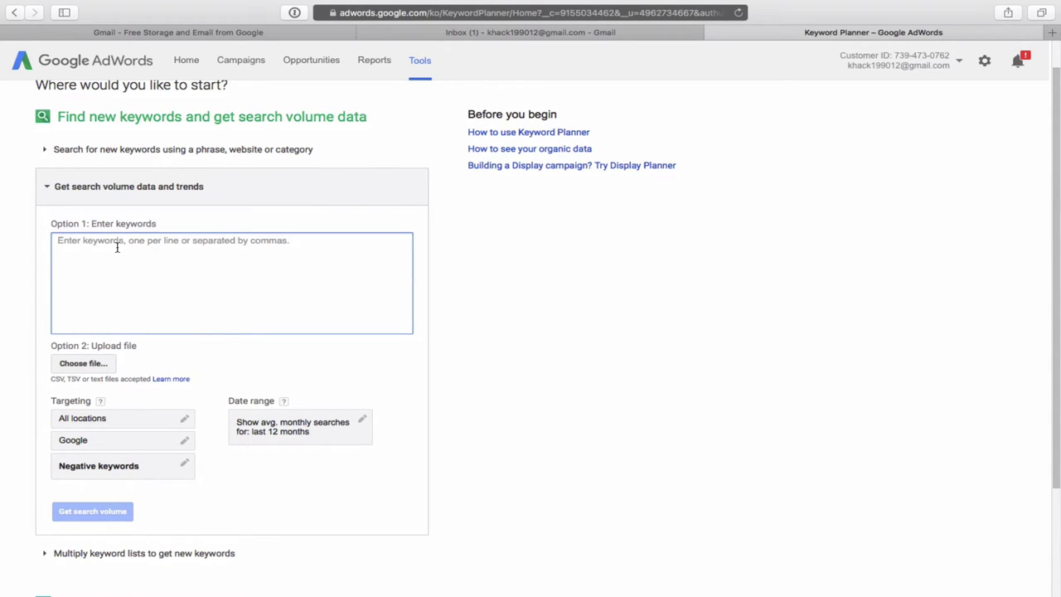
type("lawyer")
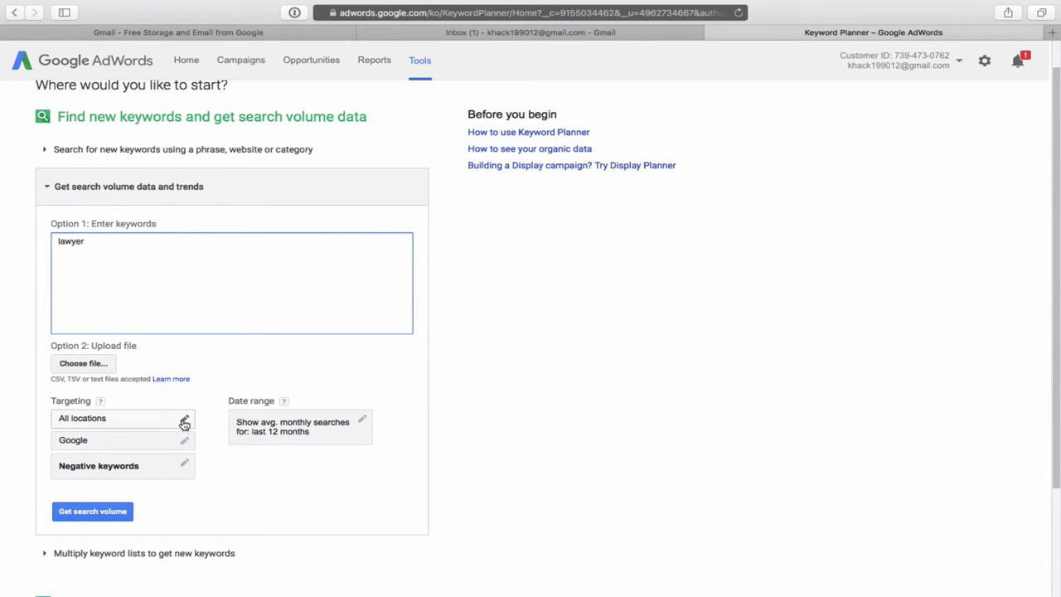
left_click(184, 421)
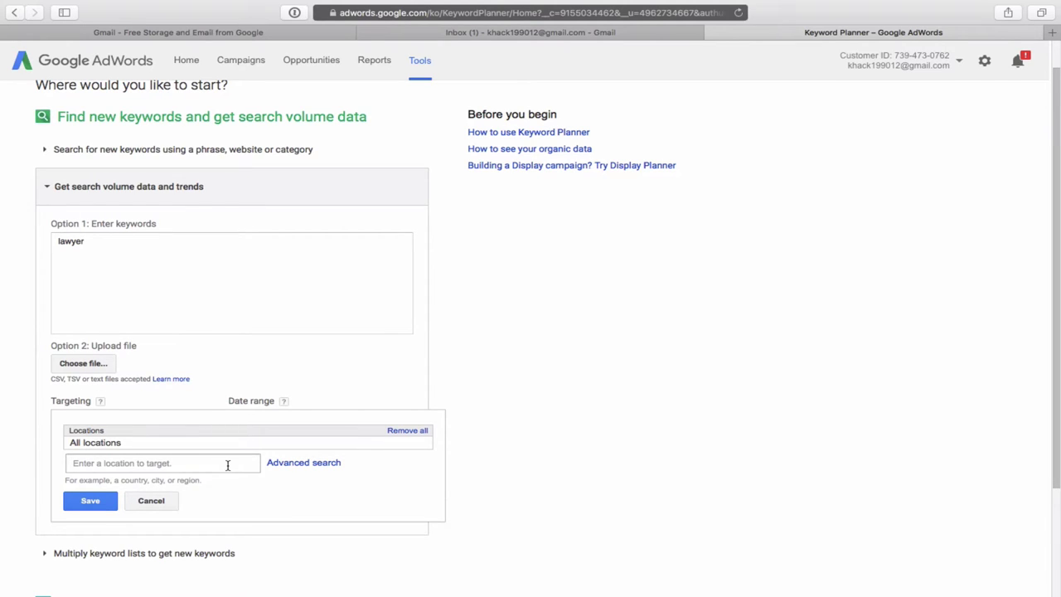
Set the target location to Orlando, Florida, United States and save it.
left_click(227, 465)
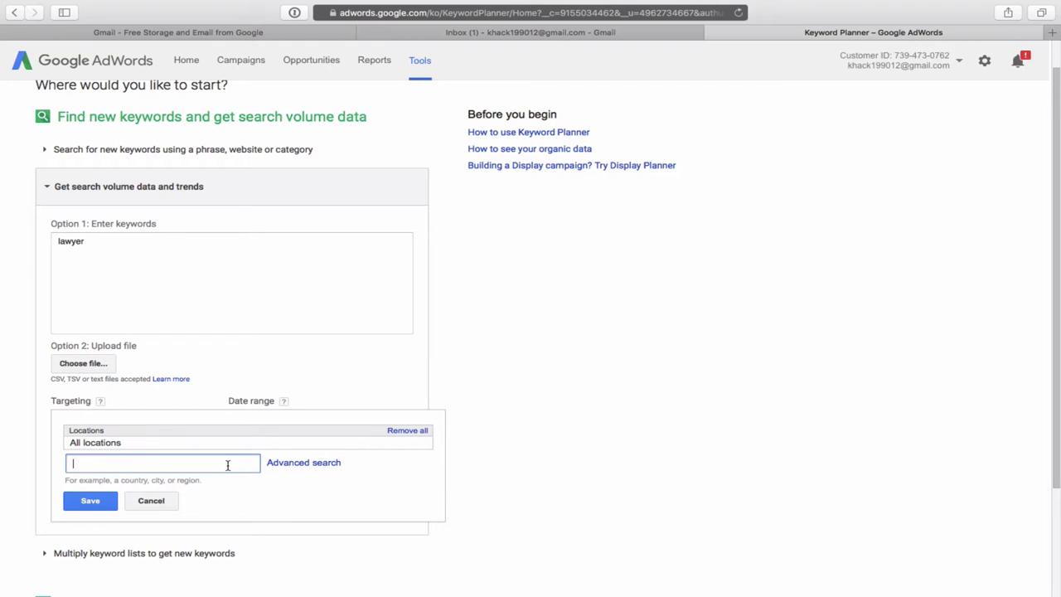
type("Orlan")
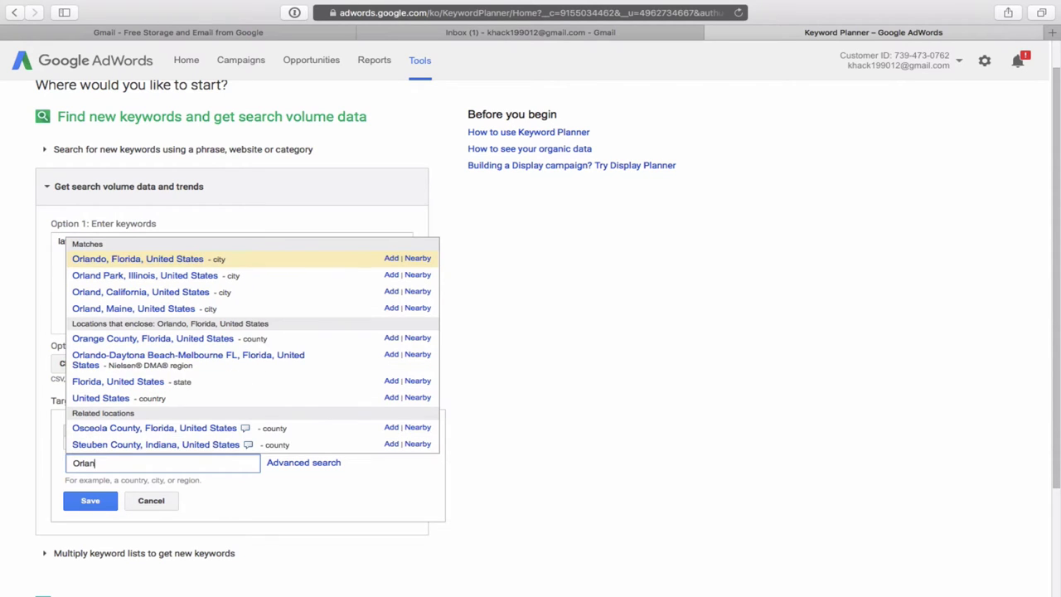
left_click(163, 259)
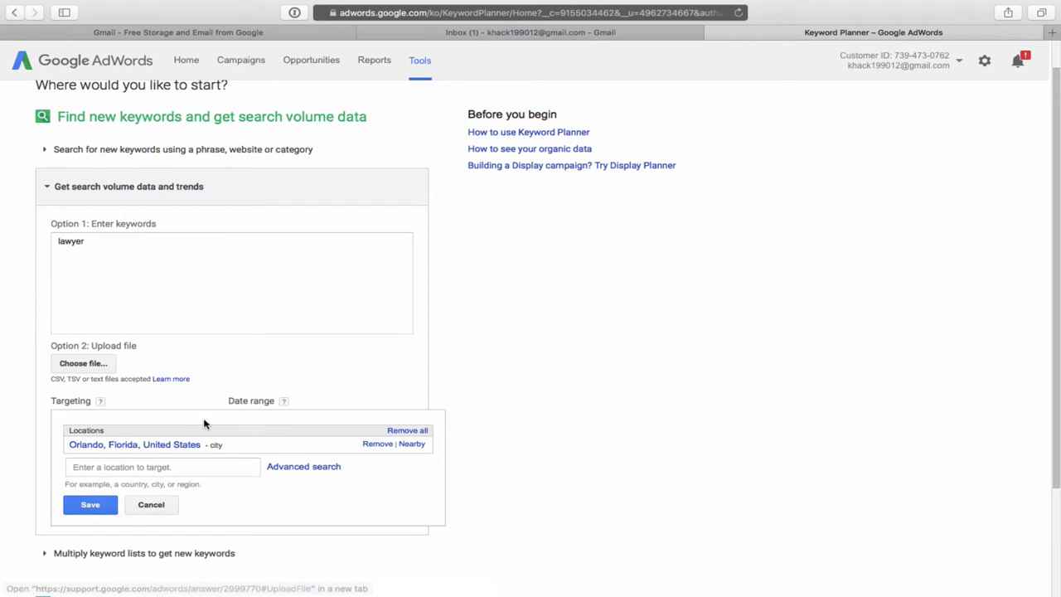
left_click(89, 507)
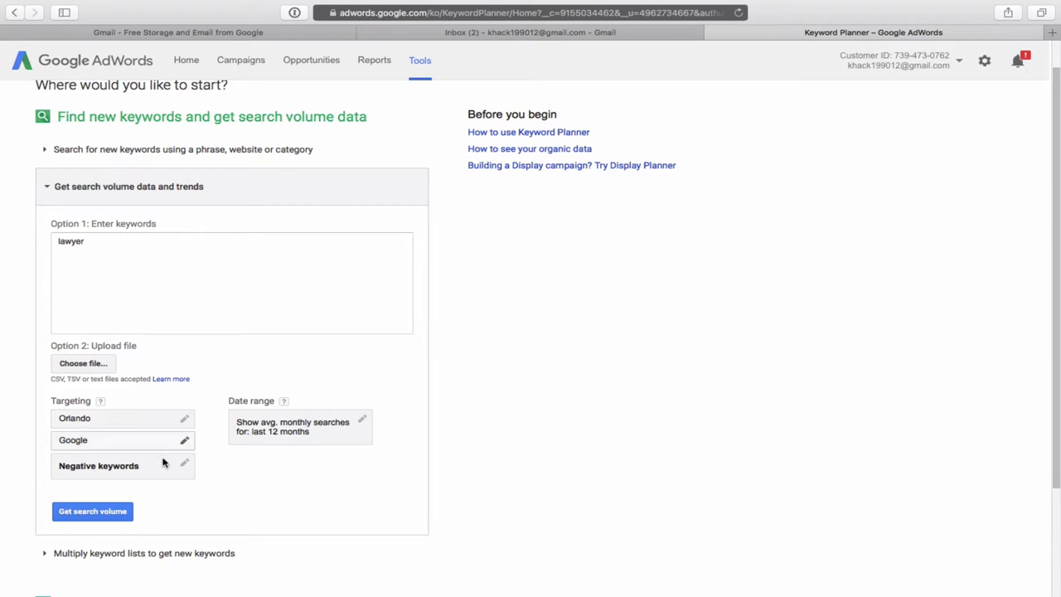
Get Orlando search volume for 'lawyer': 100–1K monthly searches, Medium competition, CA$11.68 bid.
left_click(83, 514)
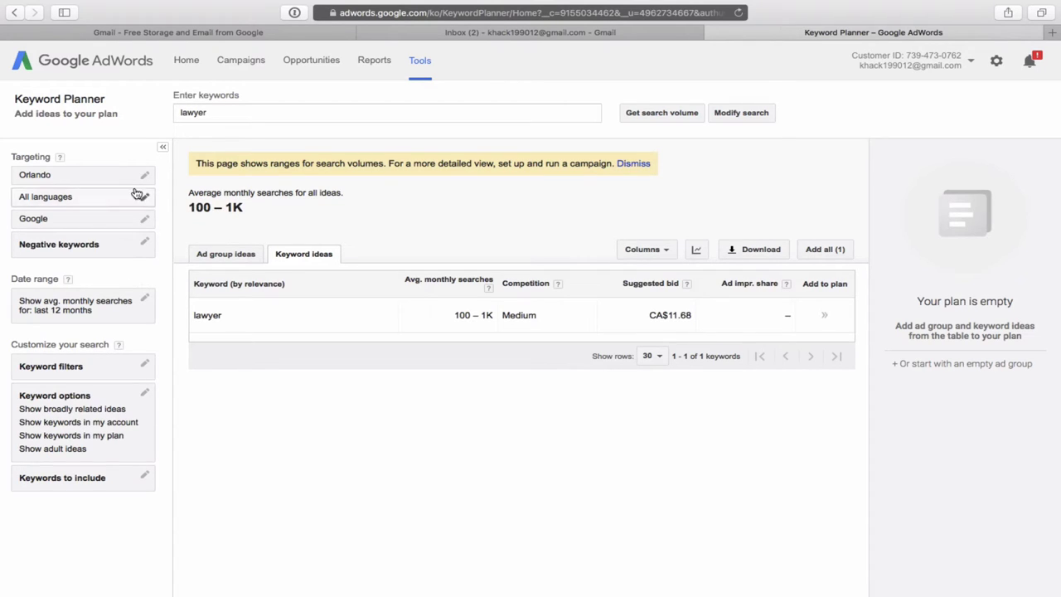
Replace Orlando with United States as the only target location and save.
left_click(143, 176)
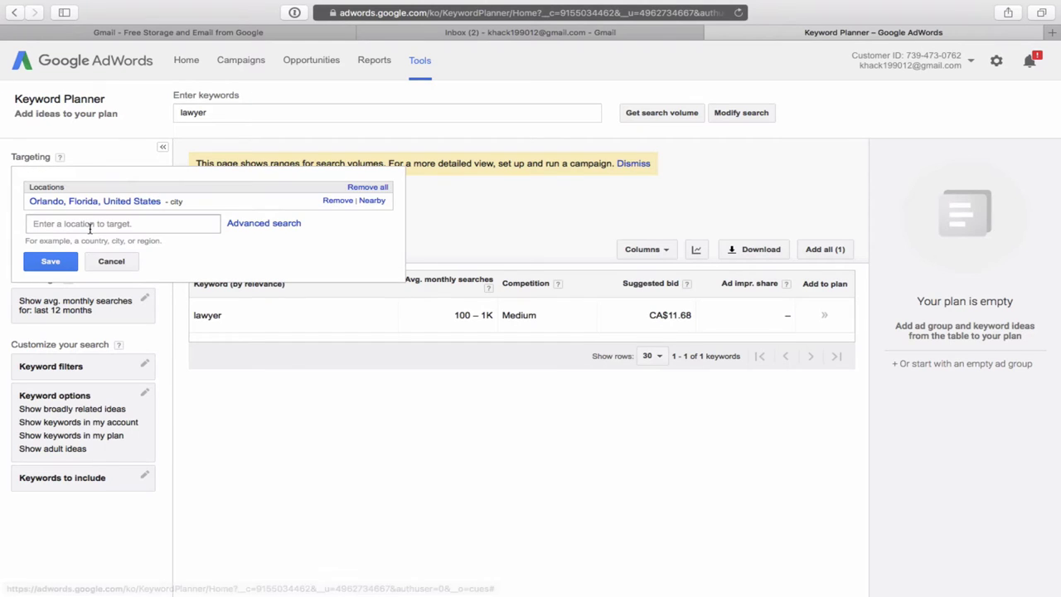
left_click(78, 224)
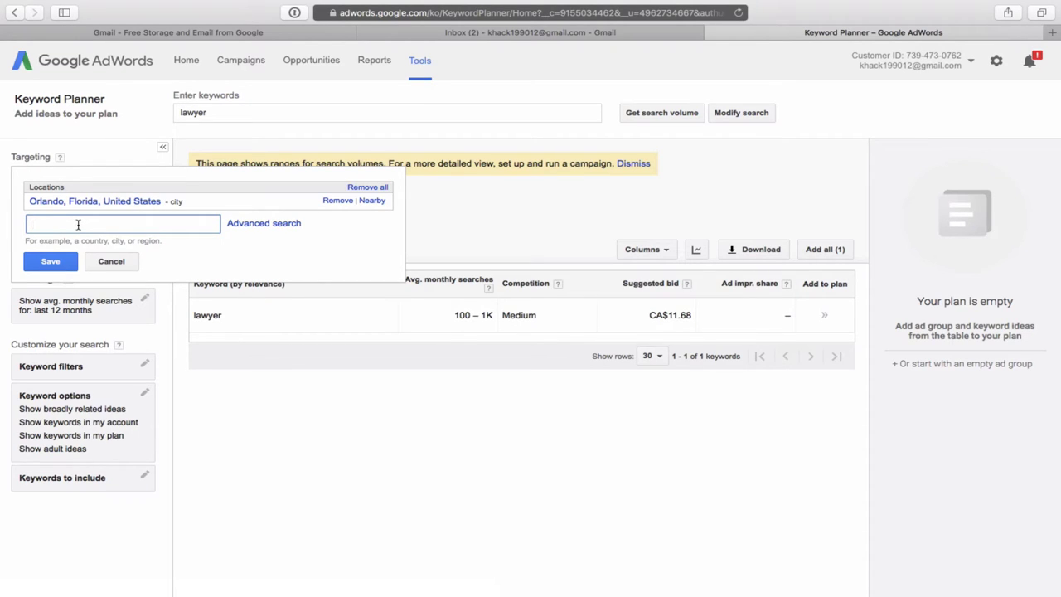
type("unn")
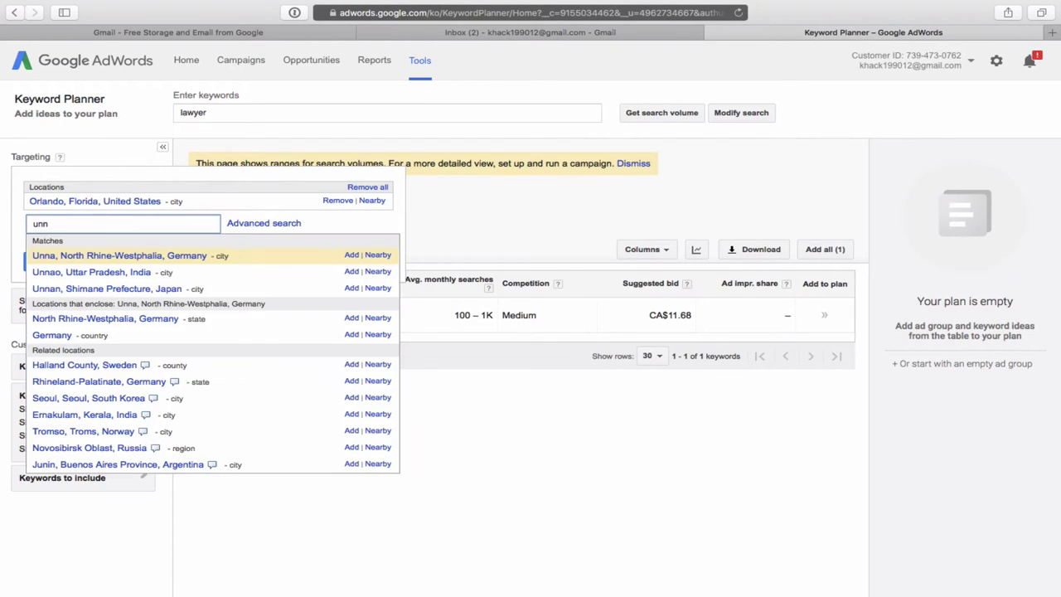
key("BackSpace")
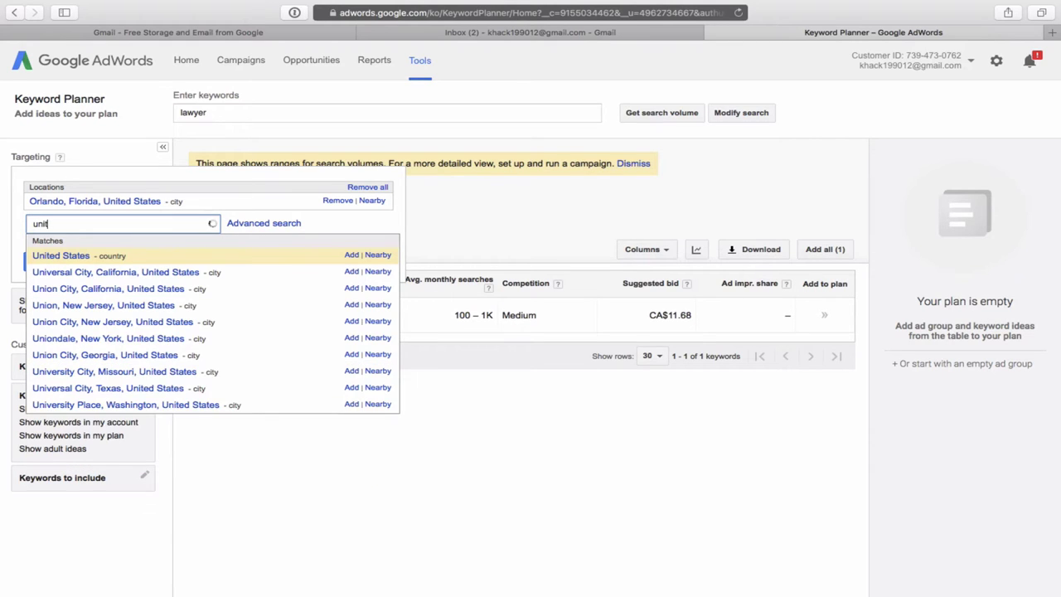
type("it")
left_click(53, 257)
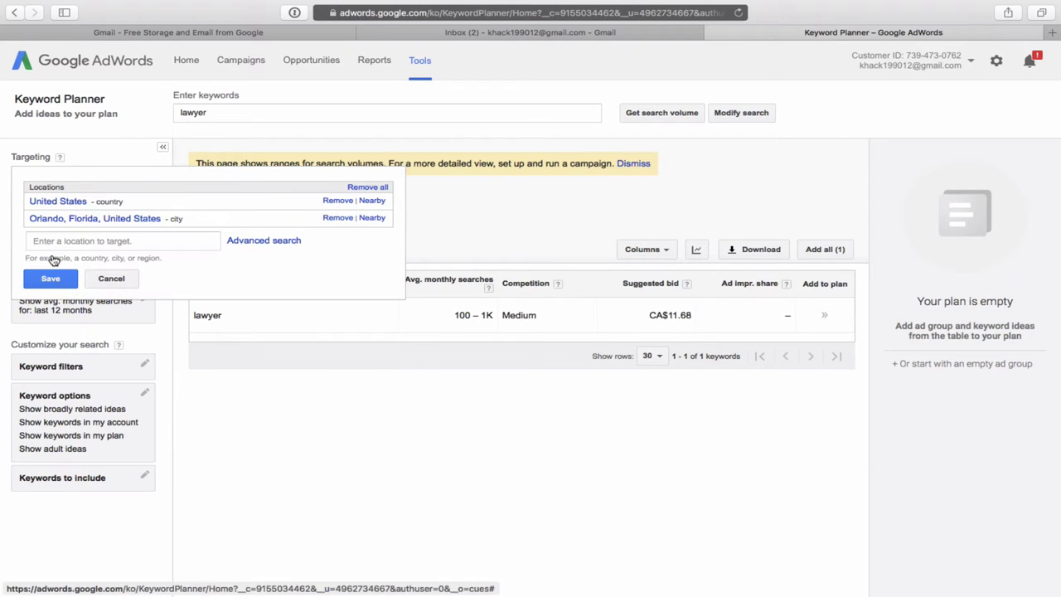
left_click(335, 218)
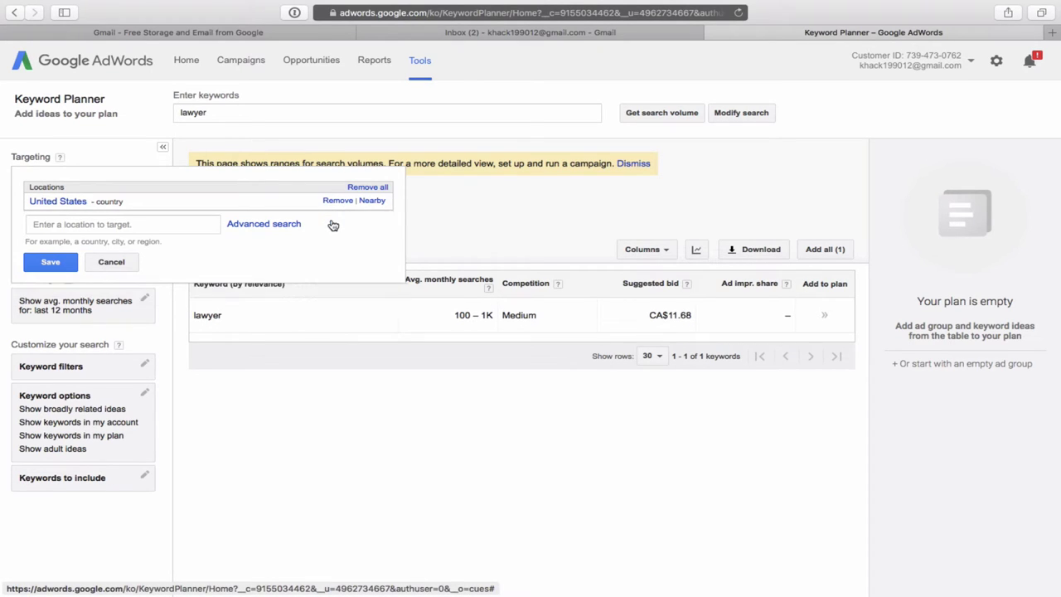
left_click(53, 277)
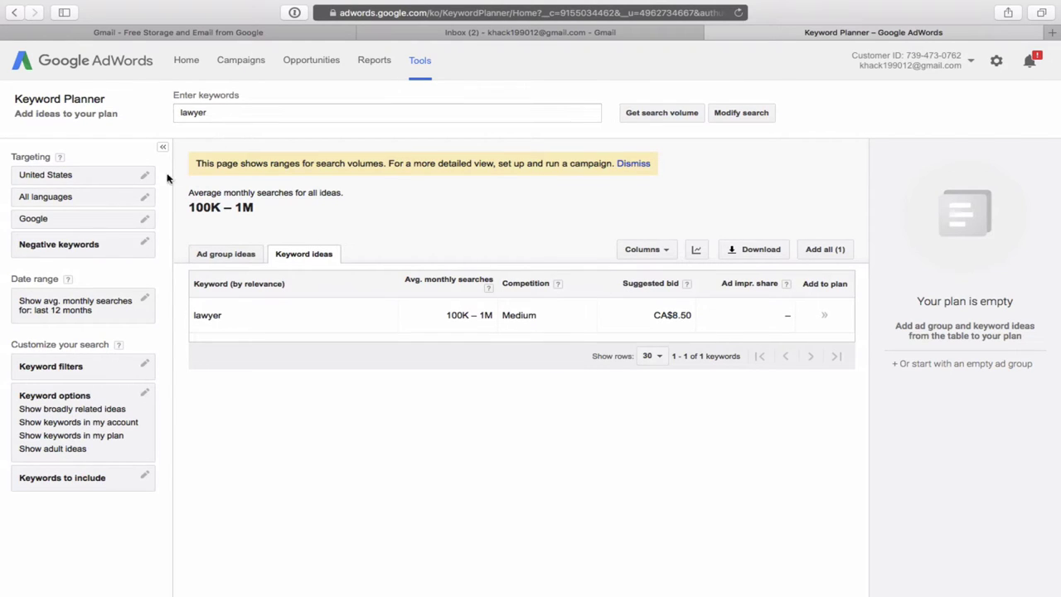
Add 'family law' after 'lawyer' in the keyword box and request search volumes.
left_click(231, 113)
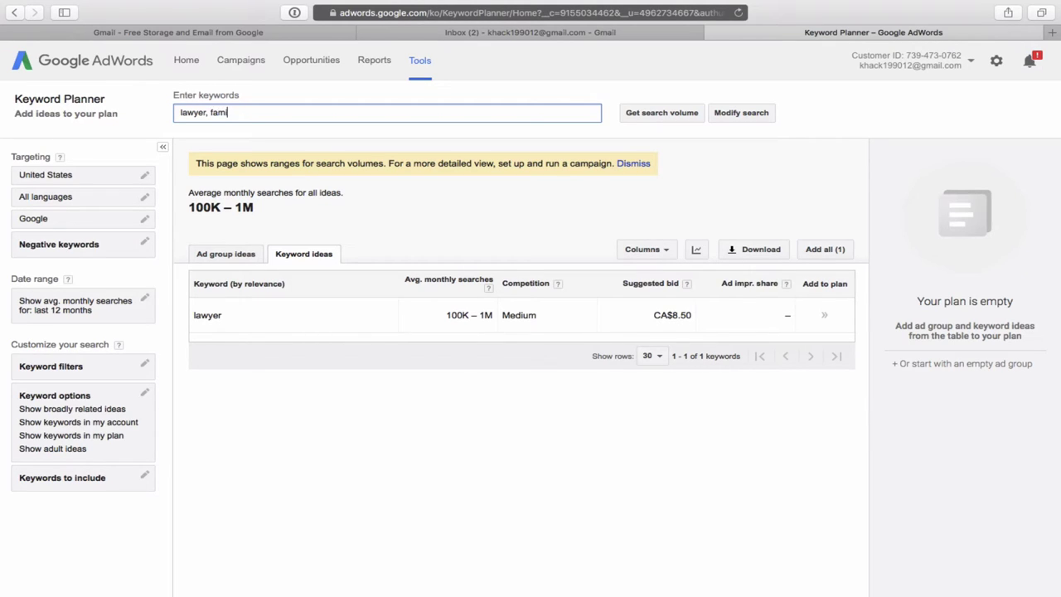
type("ly law")
left_click(663, 115)
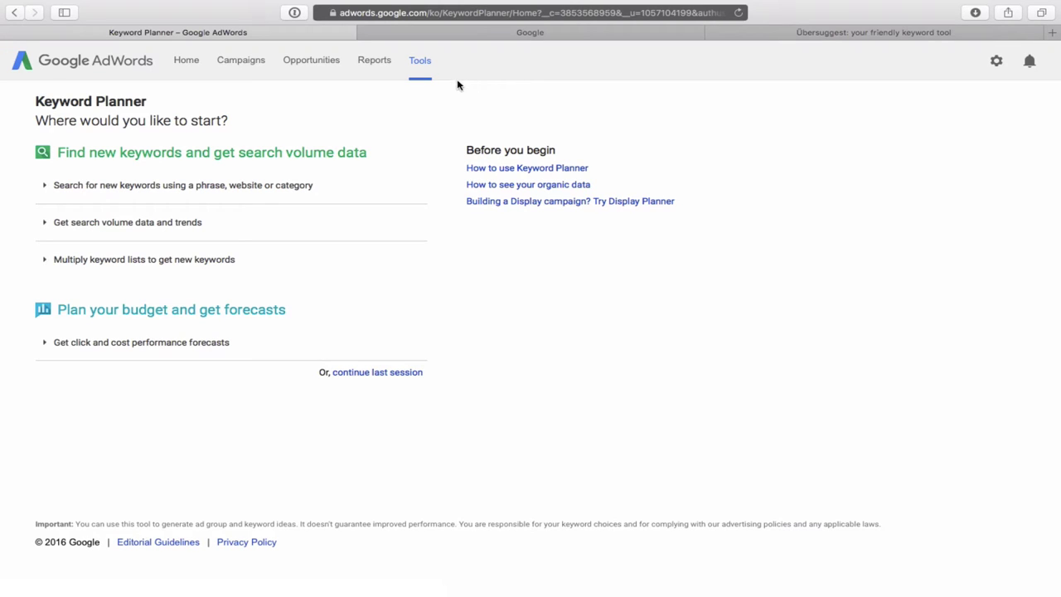
Open Keyword Planner from Tools and expand the search for new keywords by phrase, website or category.
left_click(420, 62)
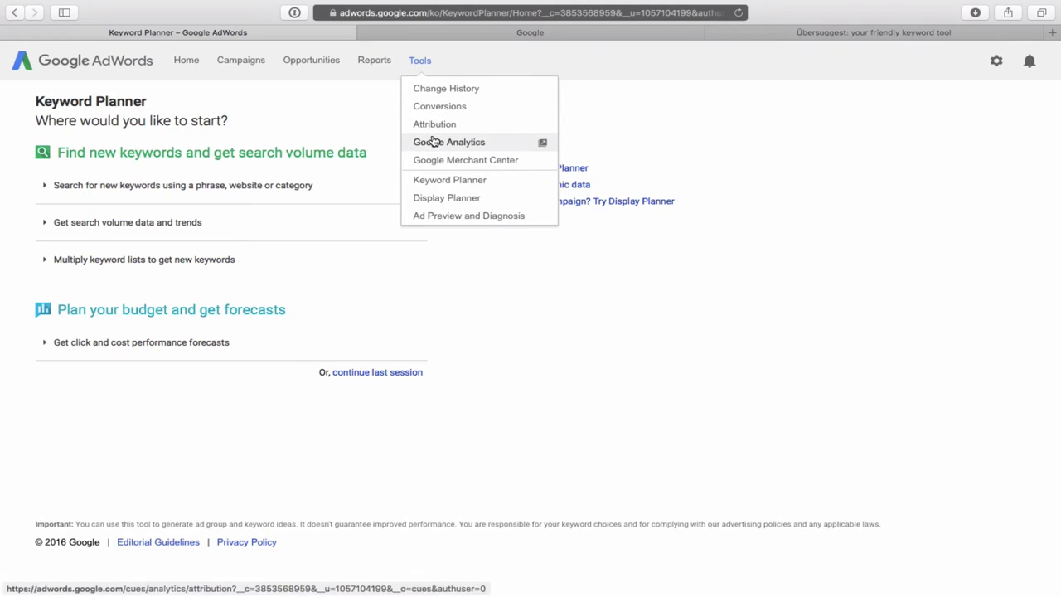
left_click(442, 186)
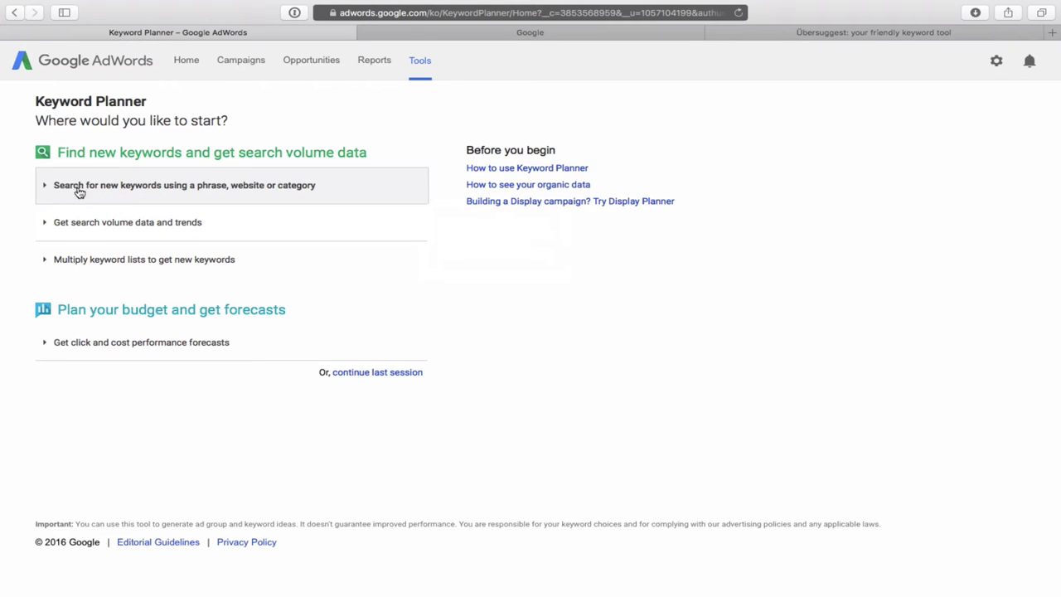
left_click(189, 190)
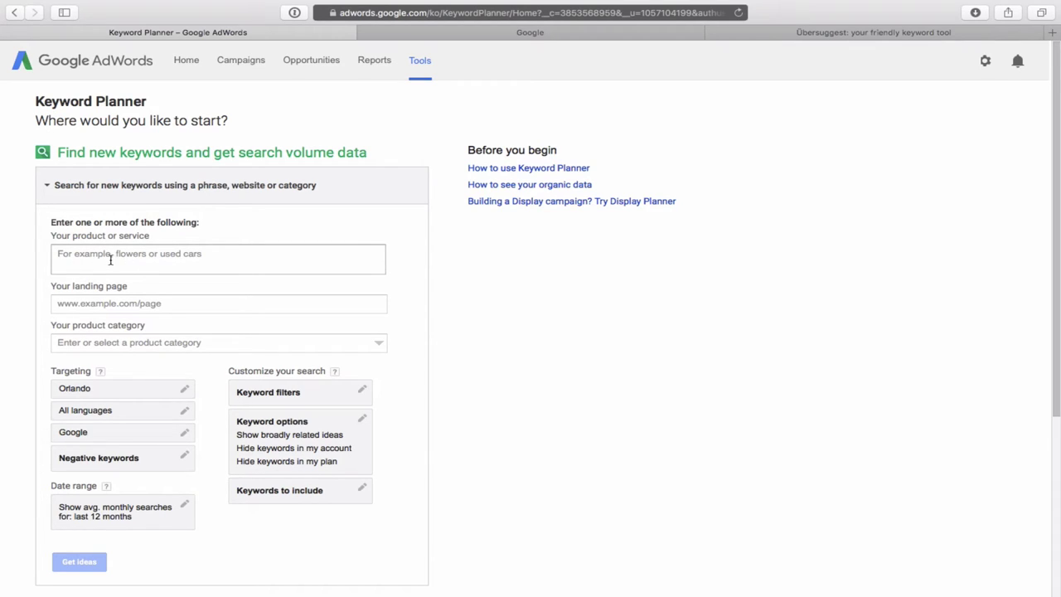
Get Orlando-targeted keyword ideas for the product or service 'family law'.
left_click(102, 255)
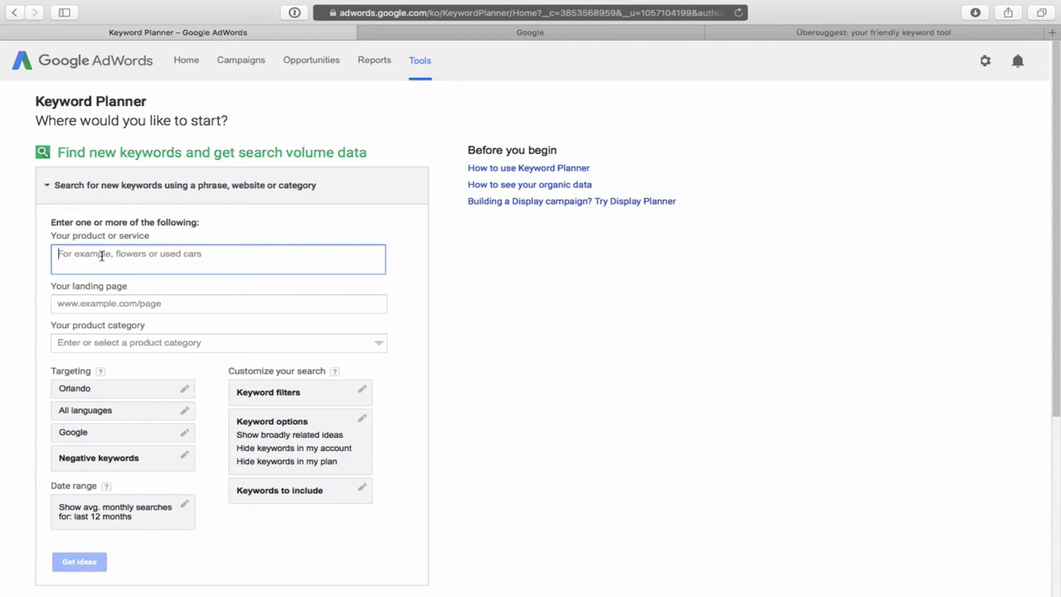
type("family")
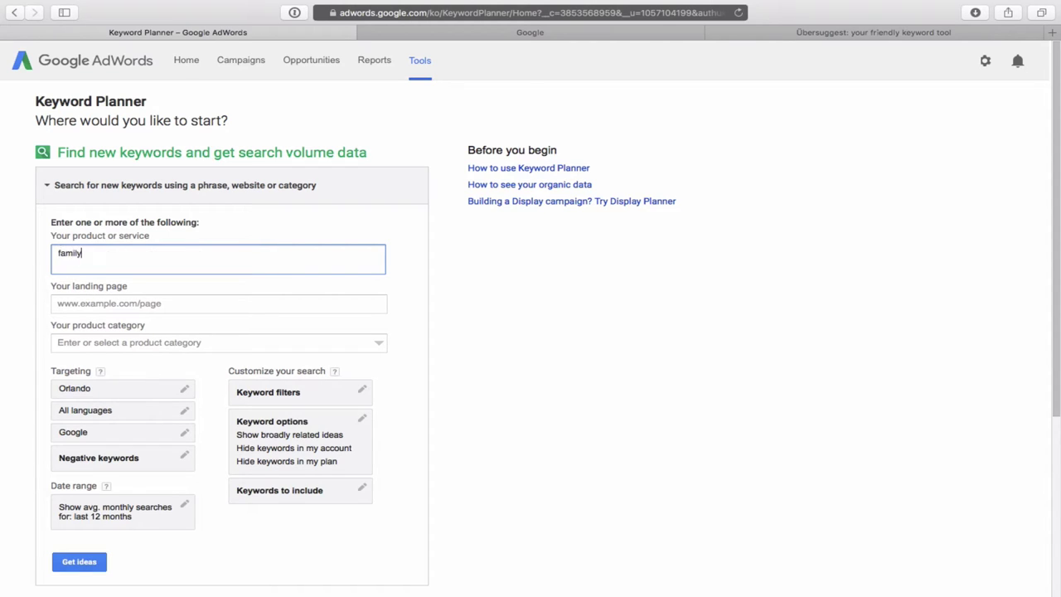
type(" law")
left_click(79, 563)
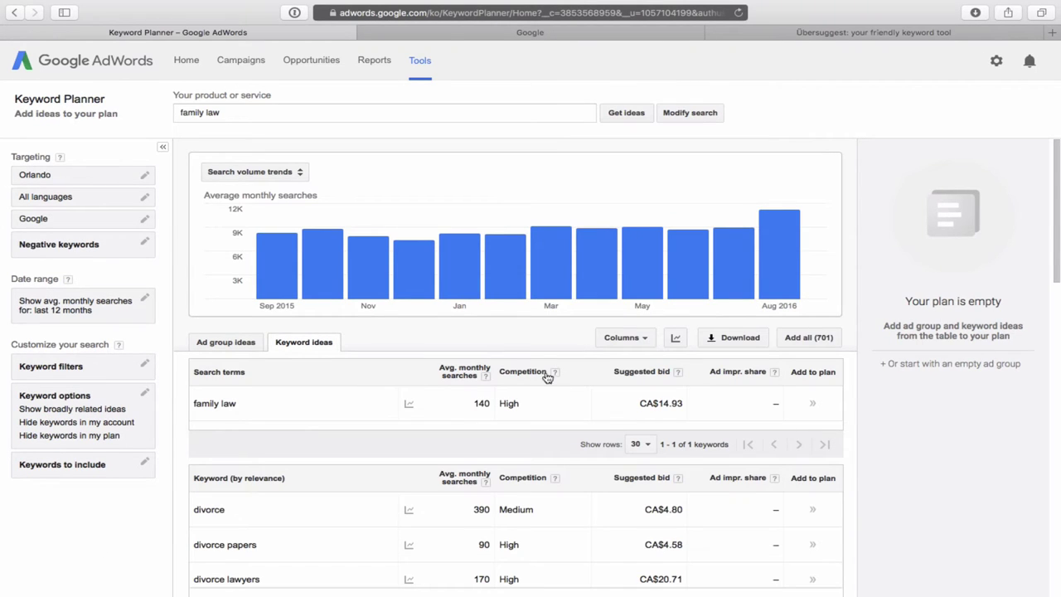
scroll(587, 404, "down", 3)
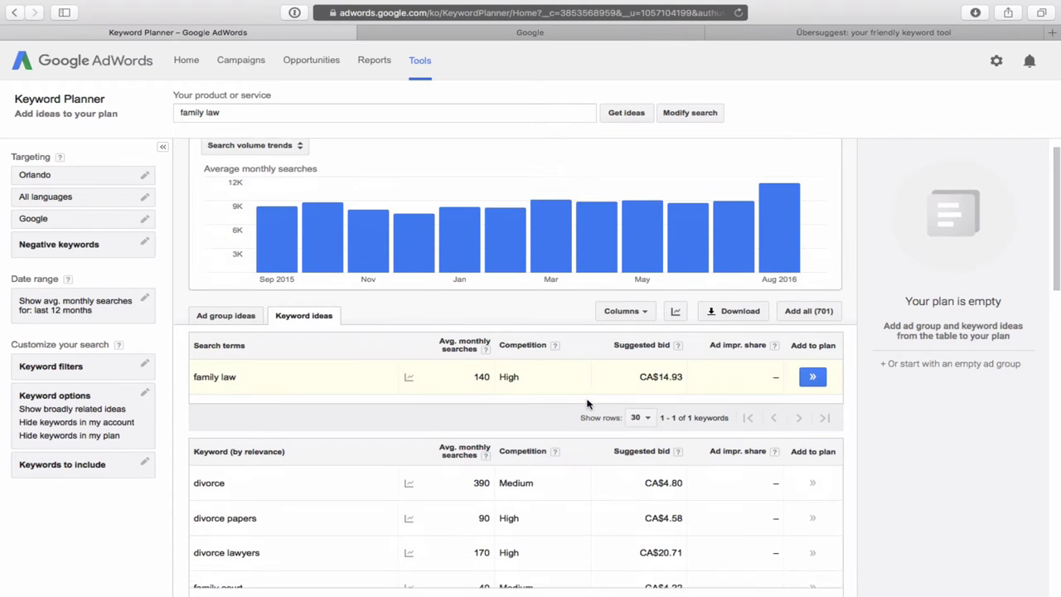
scroll(587, 404, "down", 2)
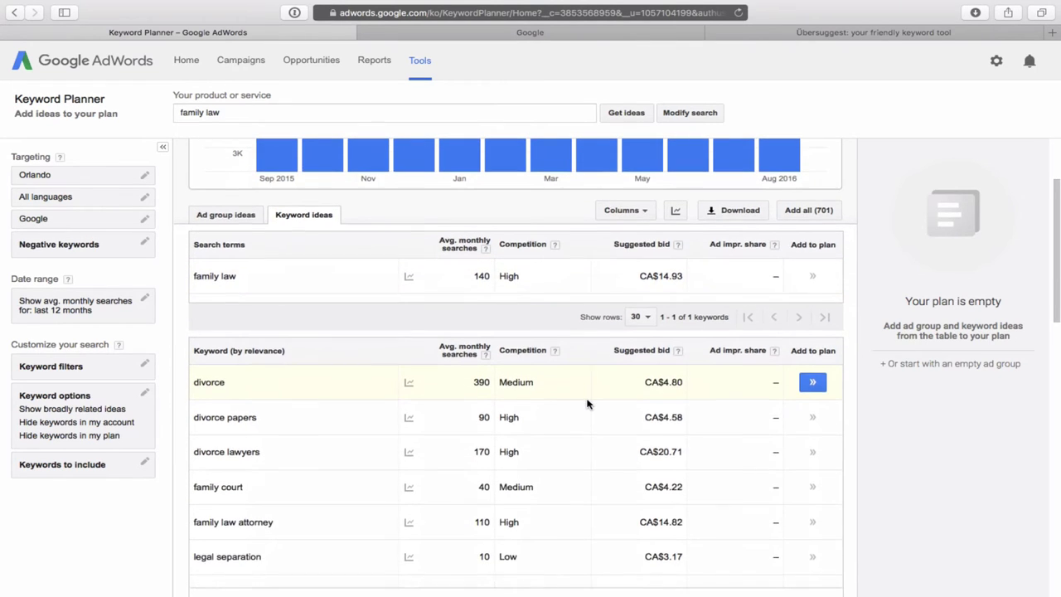
scroll(587, 404, "down", 2)
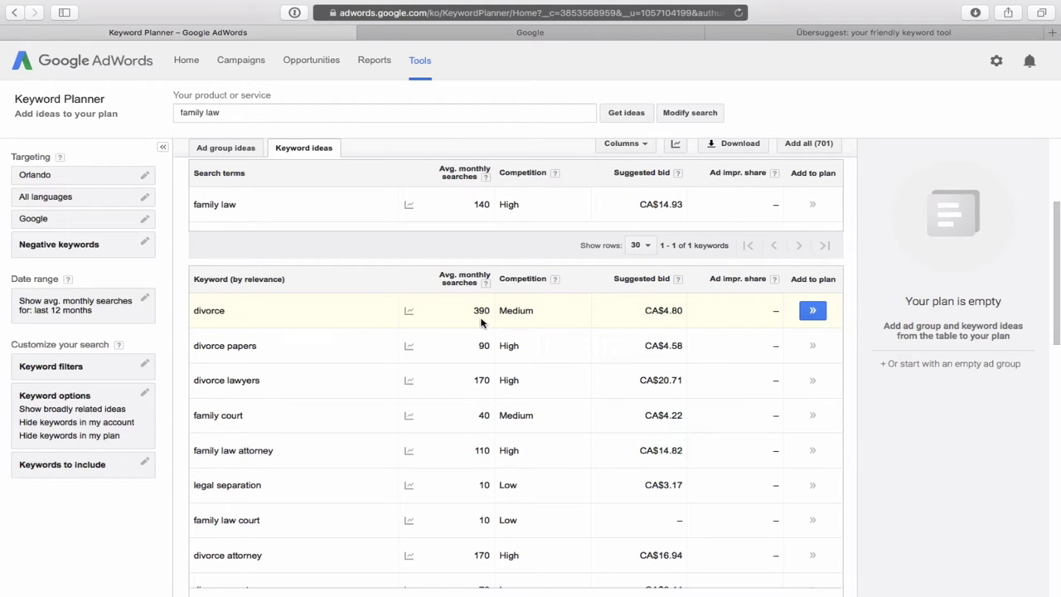
scroll(481, 322, "down", 1)
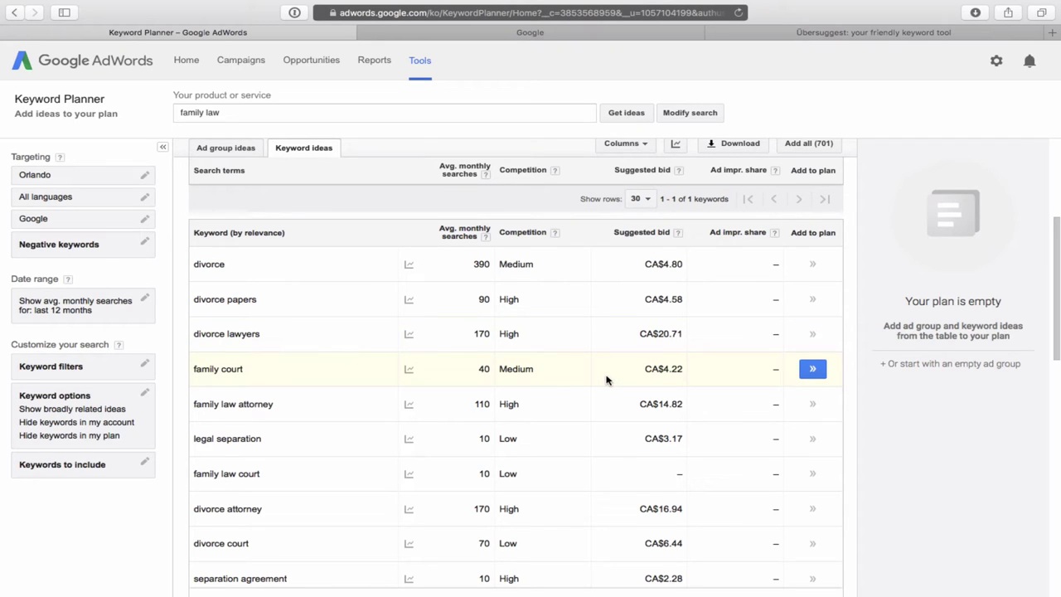
Sort the family law ideas by Avg. monthly searches, descending, and browse the list.
left_click(459, 238)
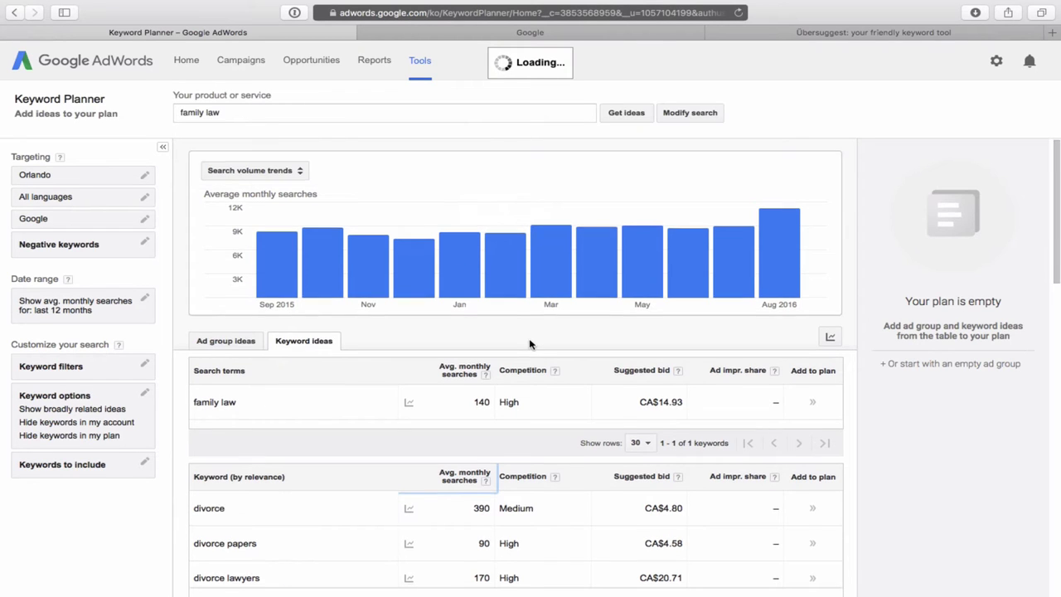
scroll(530, 344, "down", 3)
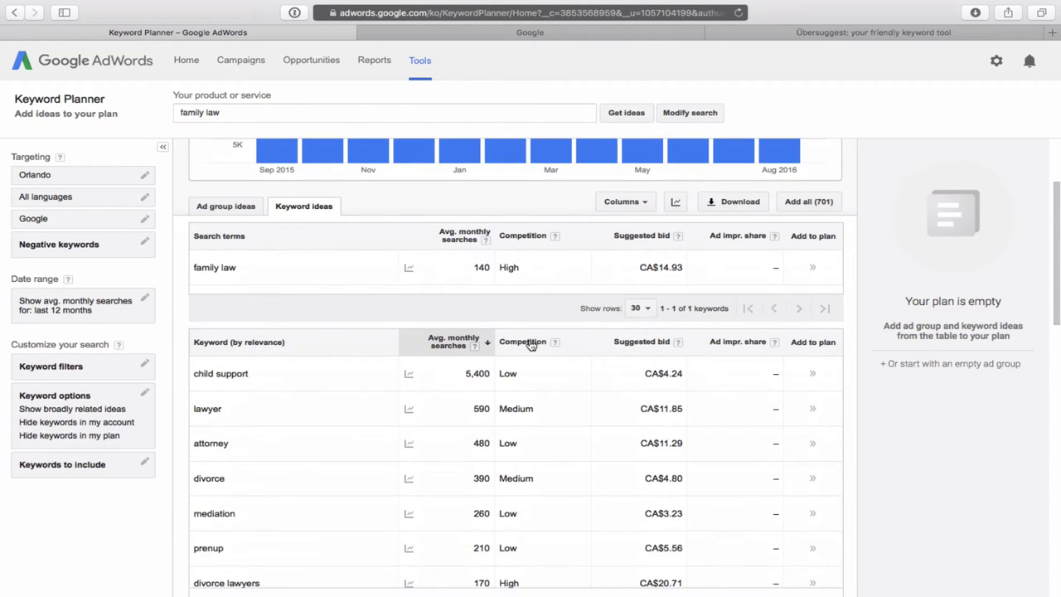
scroll(530, 344, "down", 3)
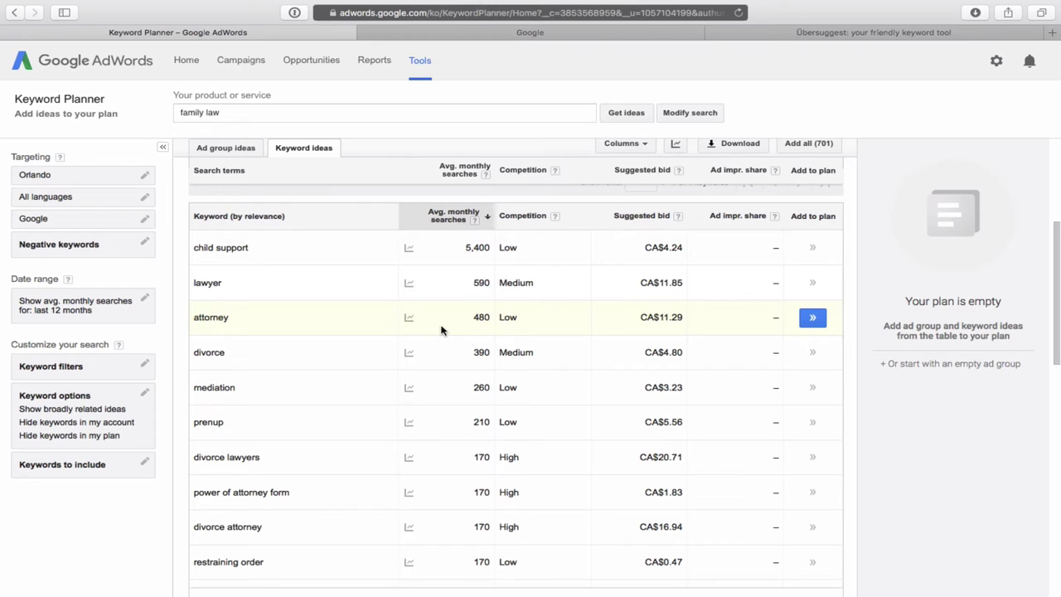
scroll(442, 300, "up", 5)
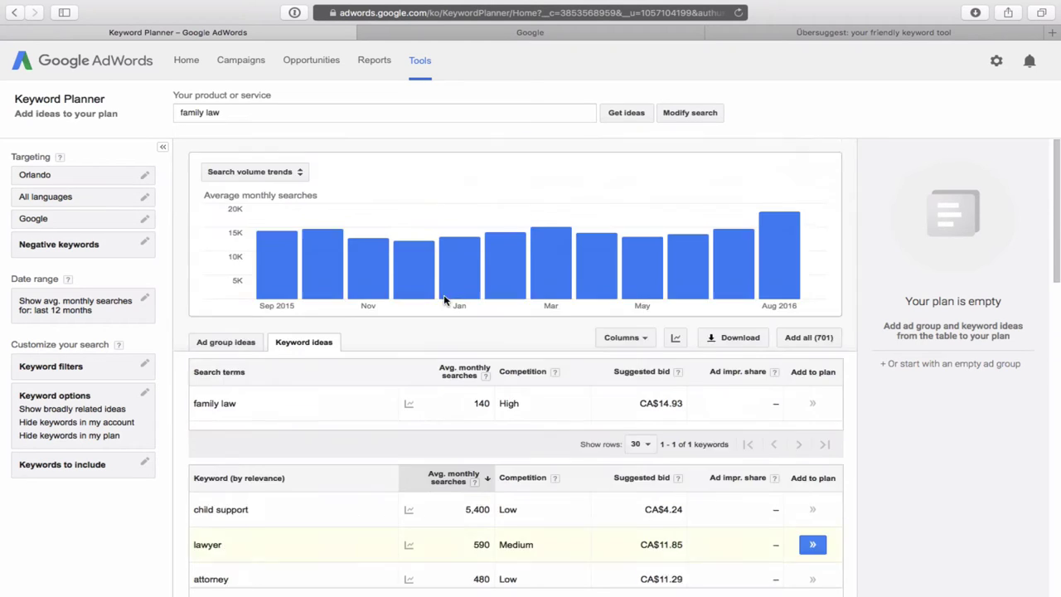
Replace 'family law' with 'painting' and review the resulting Orlando keyword ideas.
triple_click(246, 114)
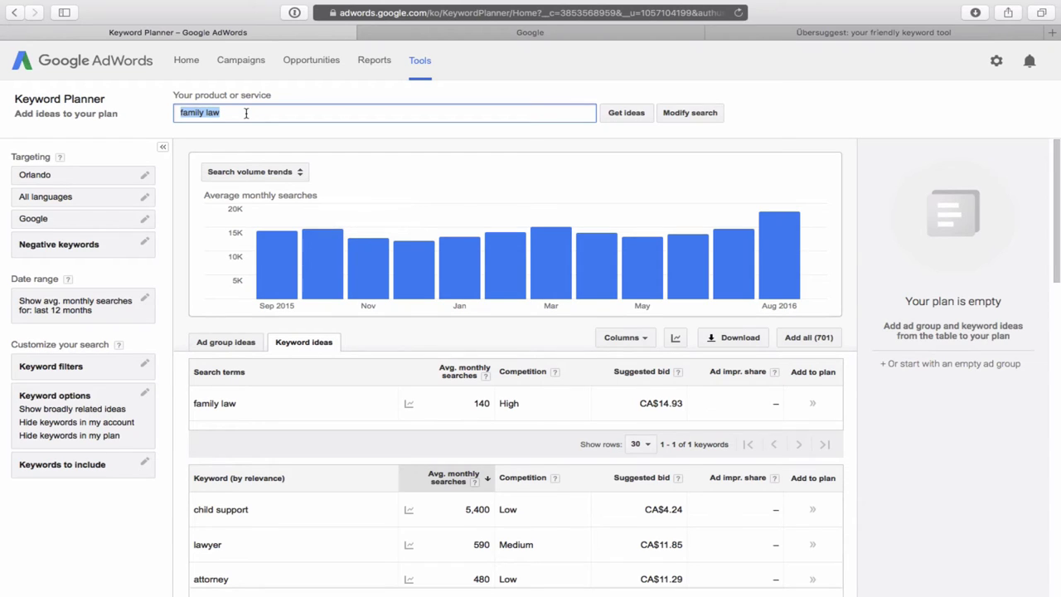
type("painting")
key("Return")
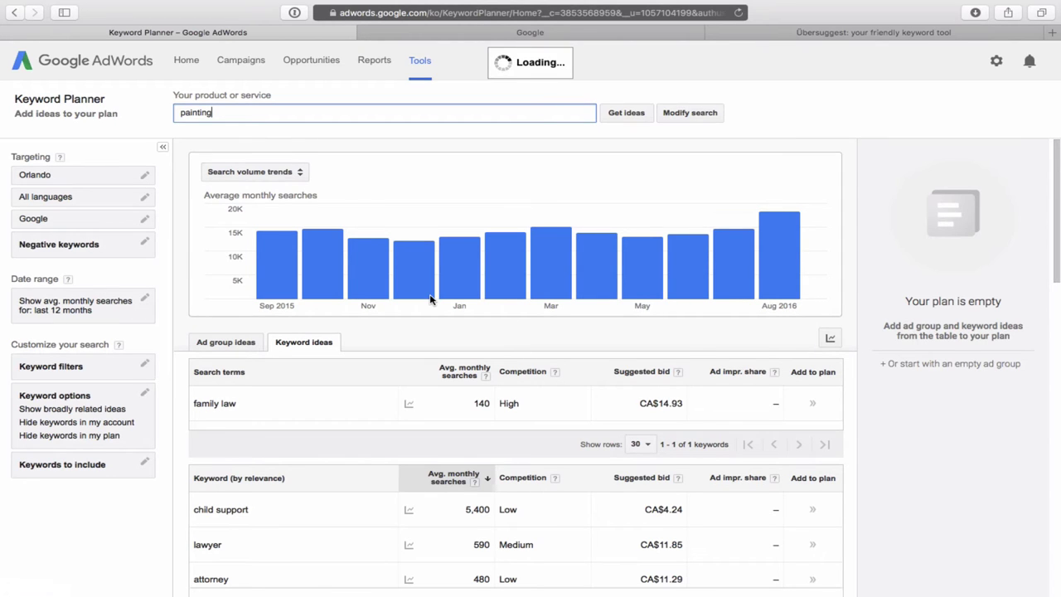
scroll(531, 365, "down", 5)
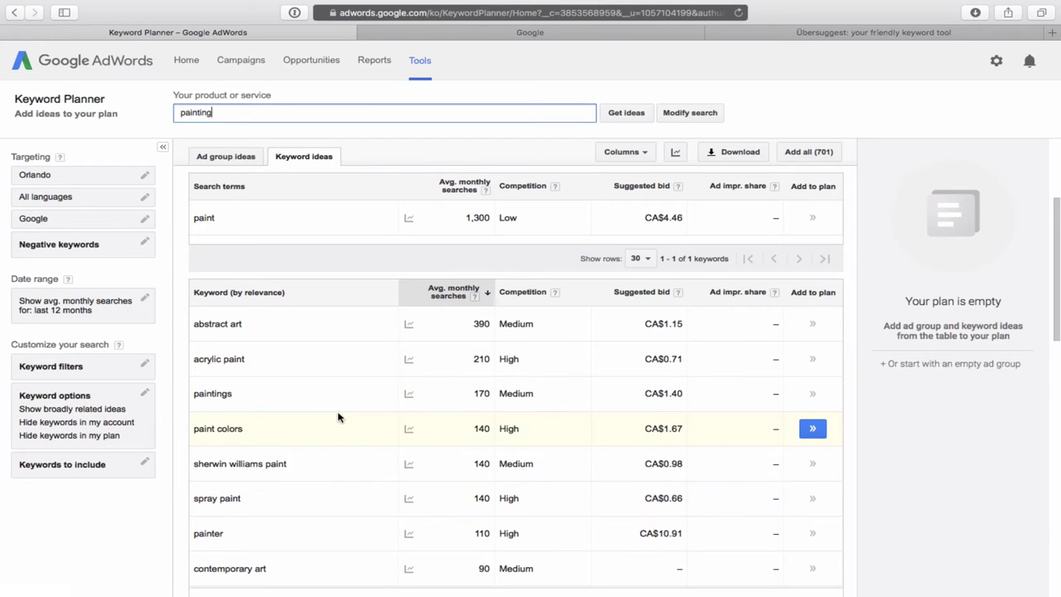
scroll(338, 417, "up", 1)
scroll(339, 417, "up", 5)
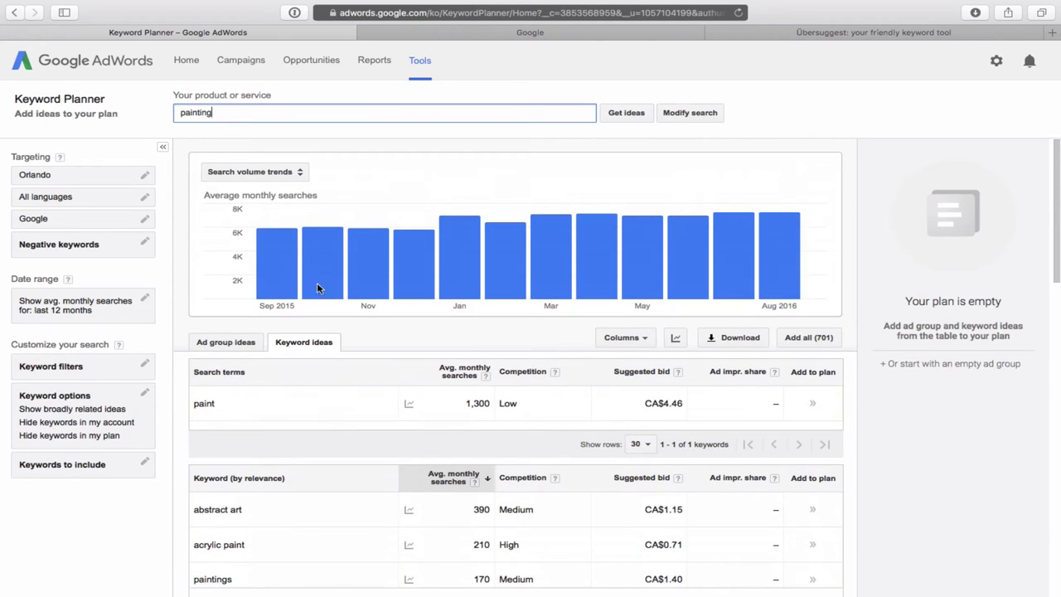
Replace 'painting' with 'lawn care' as the product or service and run the search.
double_click(225, 116)
key("BackSpace")
type("lawn care")
key("Return")
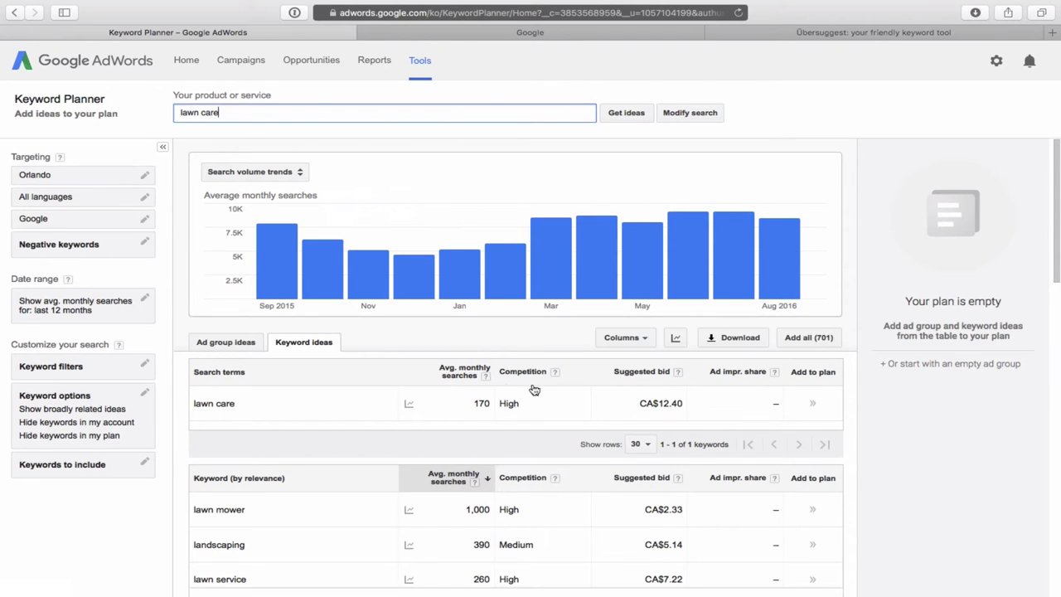
Look through the lawn care keyword ideas, led by lawn mower at 1,000 monthly searches.
scroll(596, 404, "down", 5)
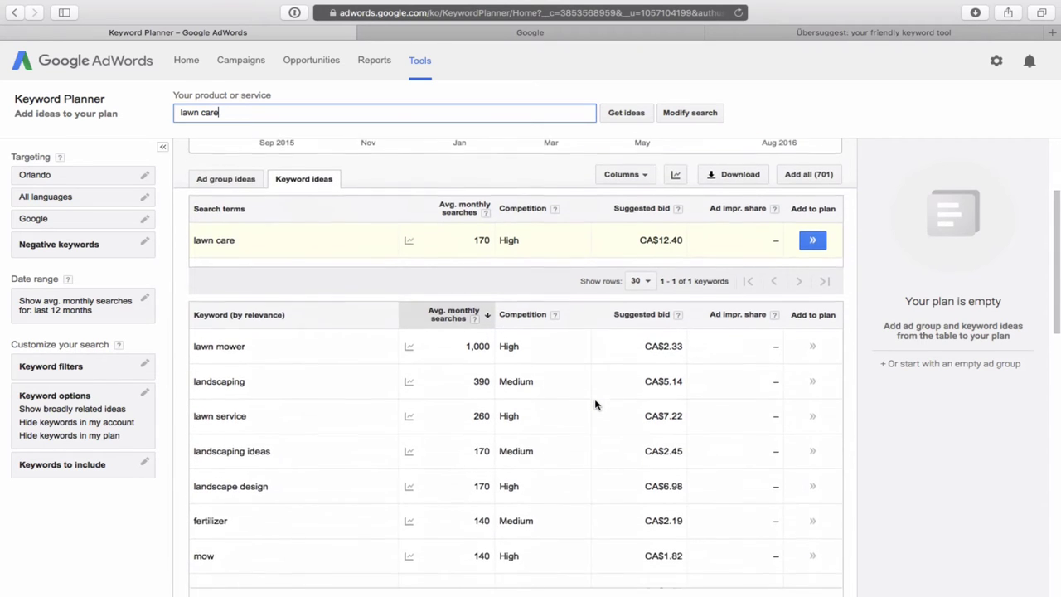
scroll(595, 403, "down", 1)
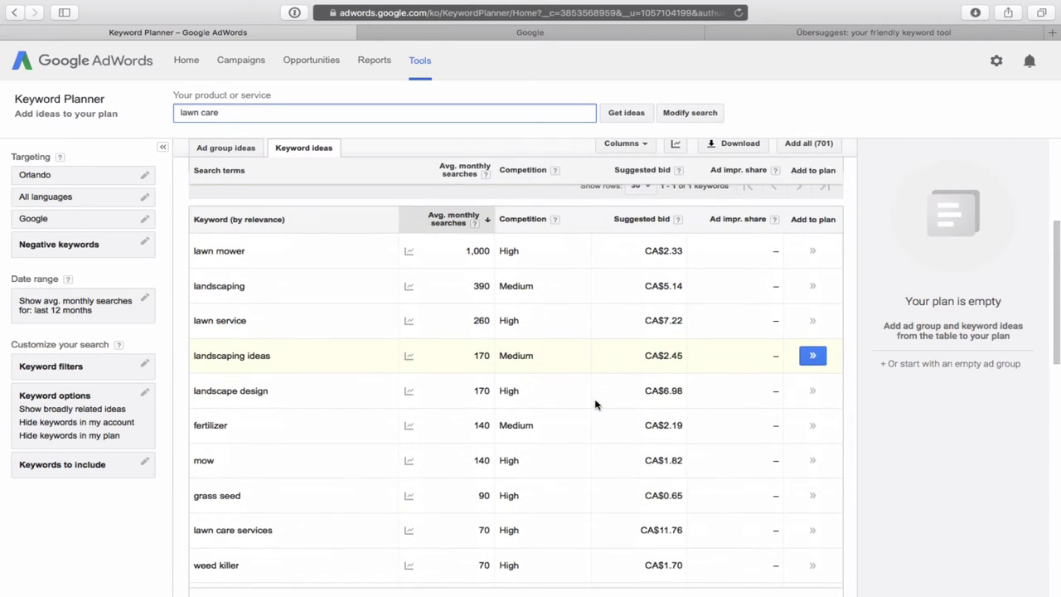
mouse_move(406, 289)
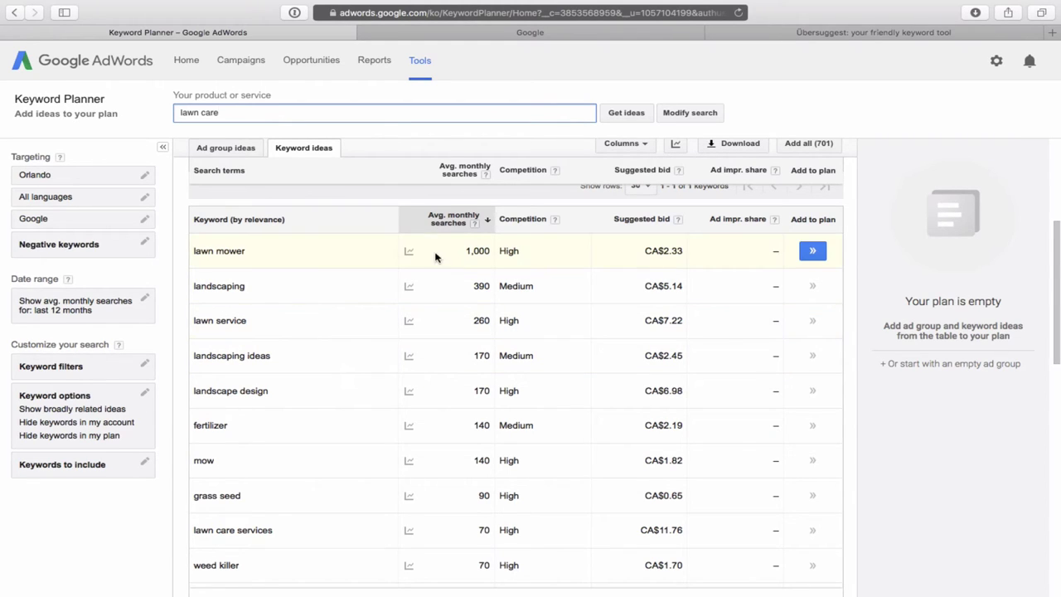
mouse_move(409, 253)
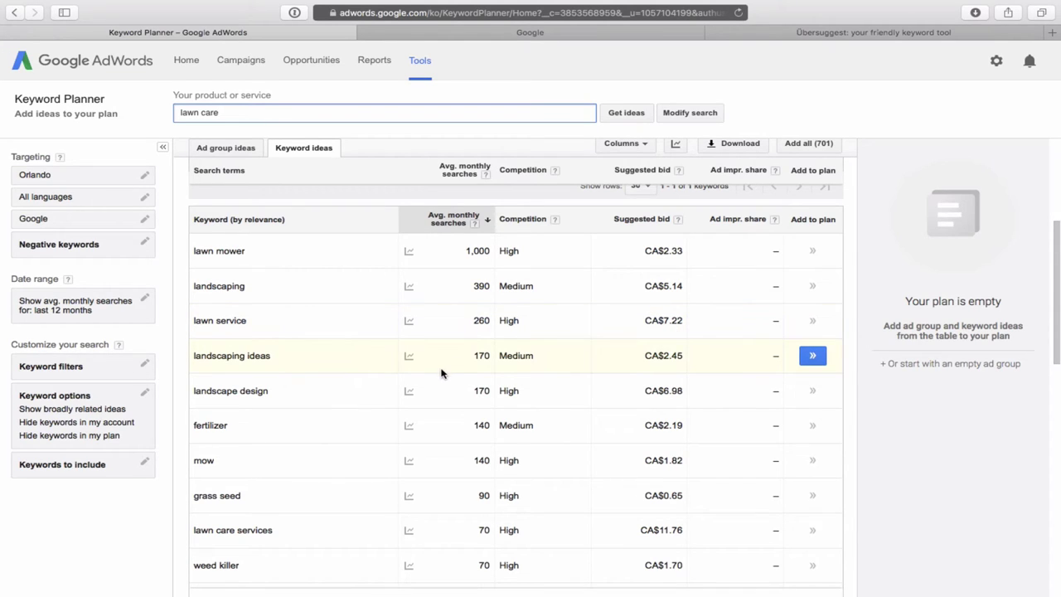
mouse_move(411, 390)
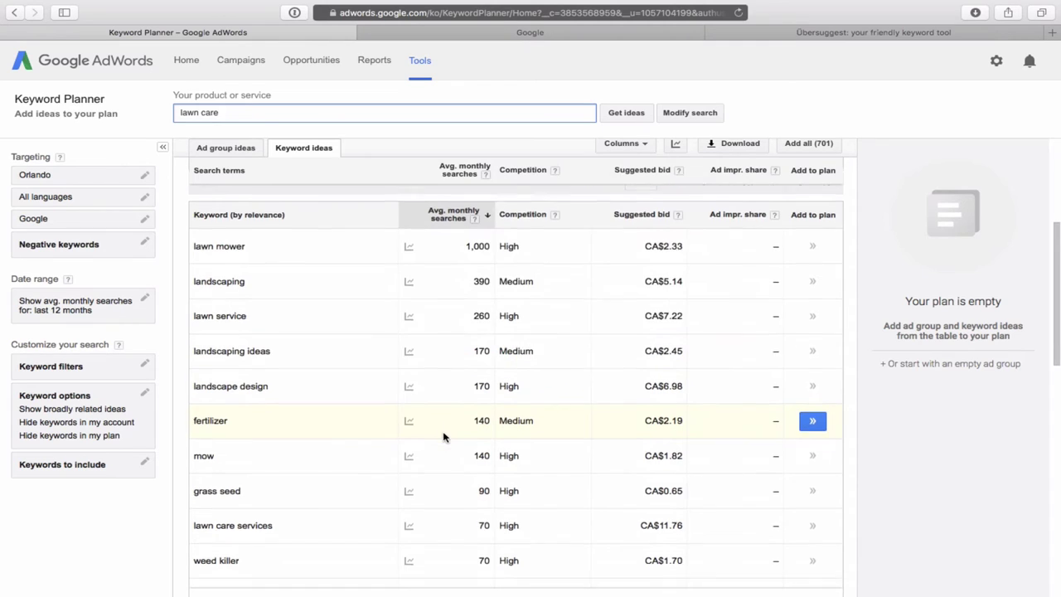
scroll(443, 437, "down", 3)
scroll(442, 437, "down", 1)
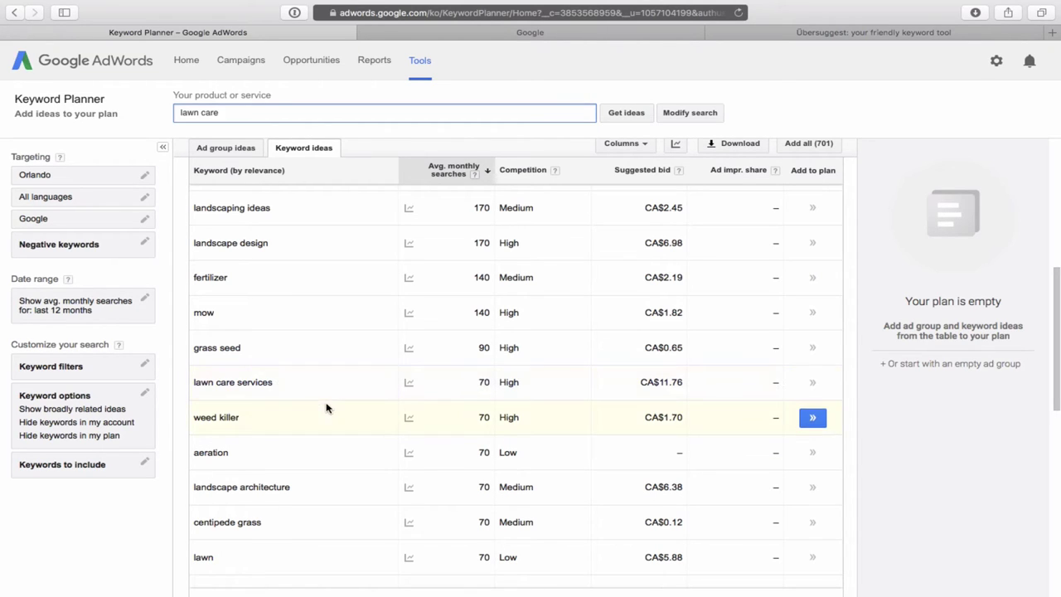
scroll(327, 408, "down", 2)
scroll(326, 407, "down", 2)
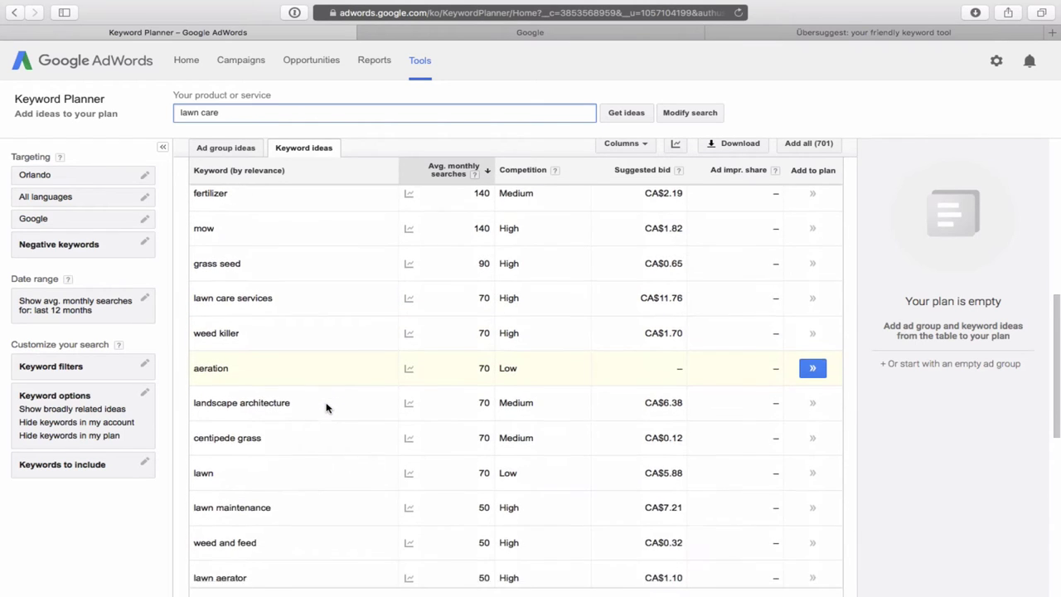
scroll(326, 407, "down", 2)
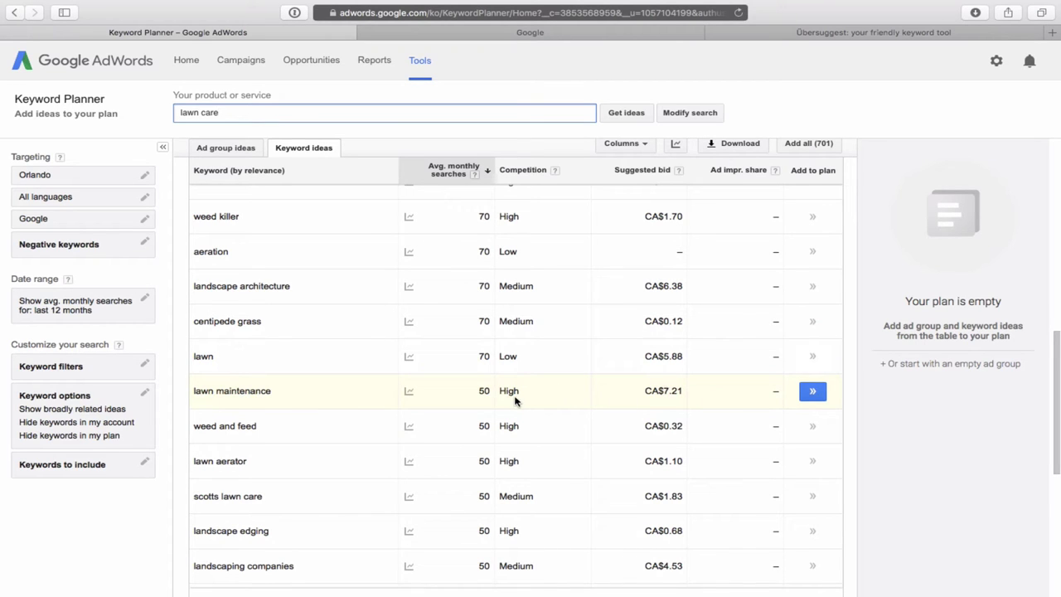
scroll(514, 401, "up", 10)
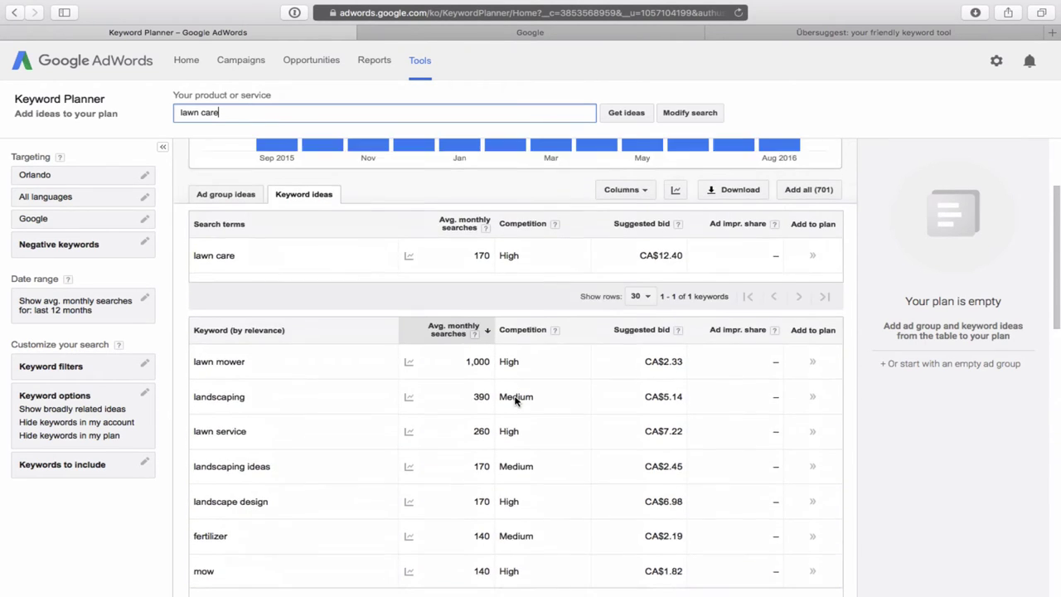
scroll(514, 402, "down", 1)
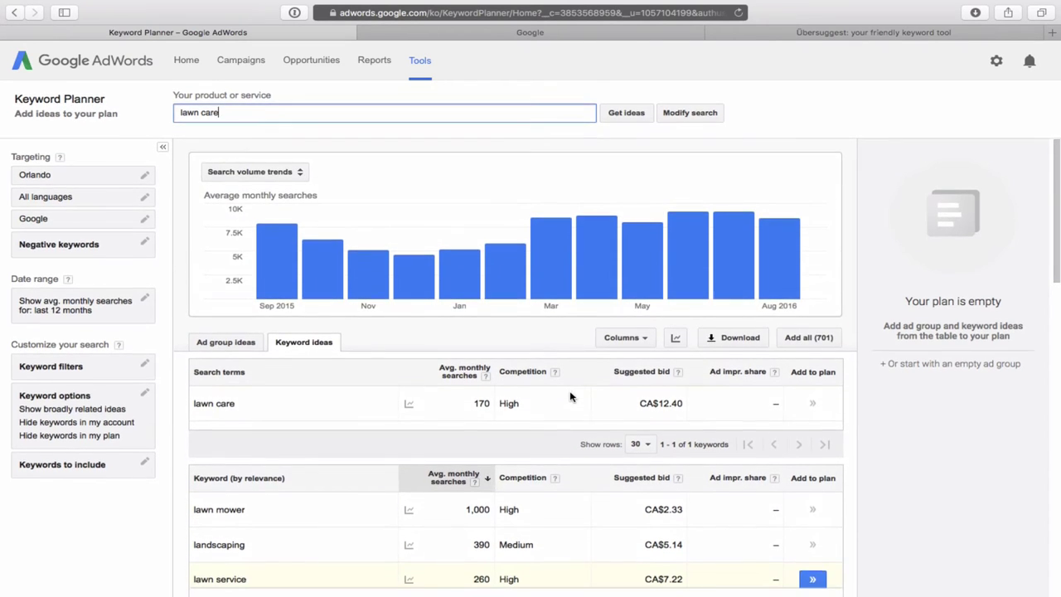
mouse_move(327, 218)
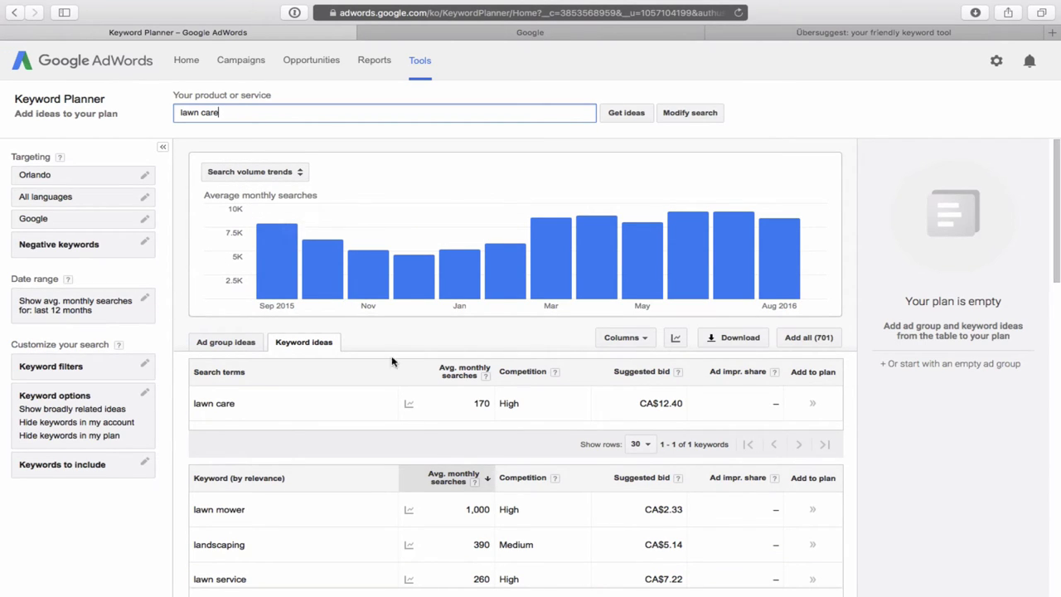
scroll(414, 398, "down", 3)
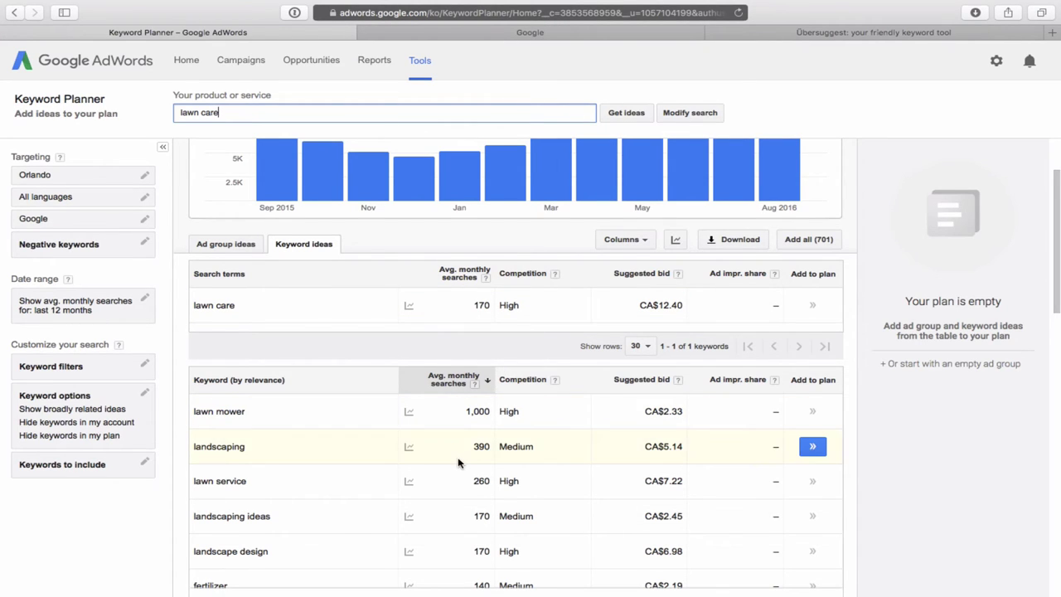
scroll(461, 462, "down", 2)
scroll(458, 462, "down", 3)
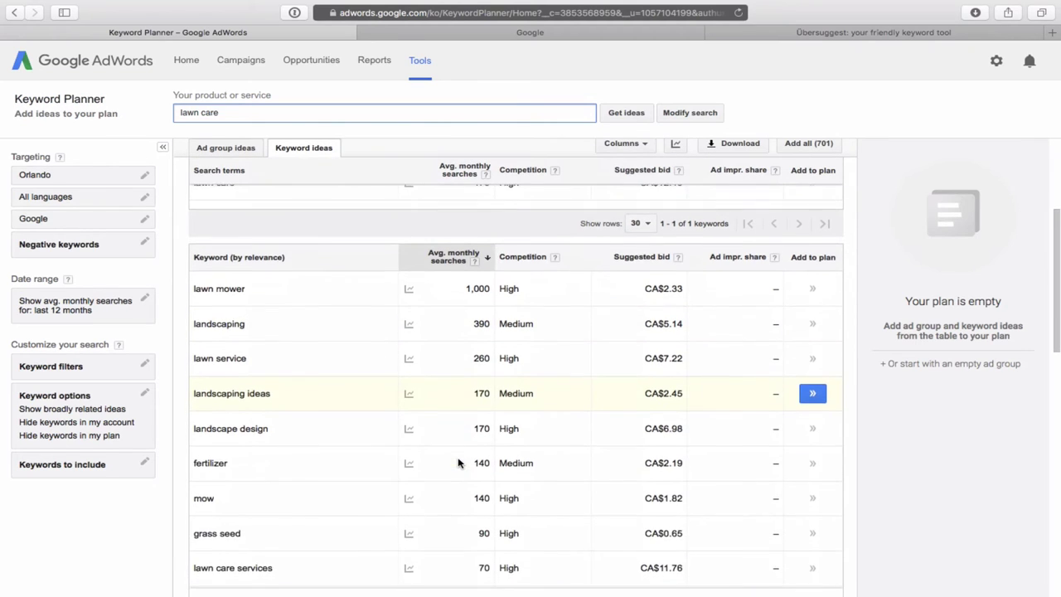
scroll(459, 462, "down", 2)
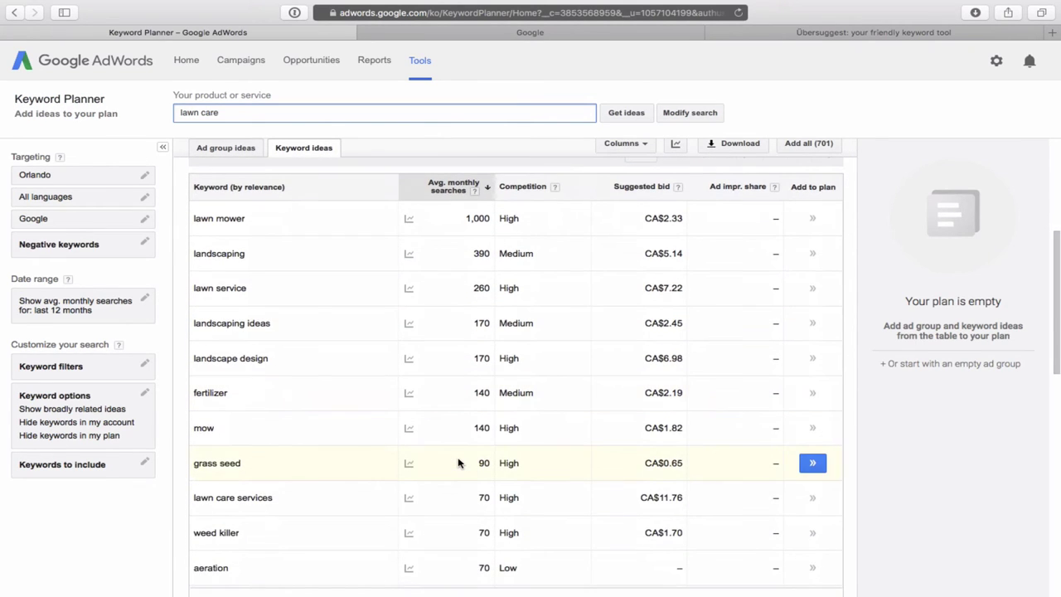
scroll(459, 462, "down", 1)
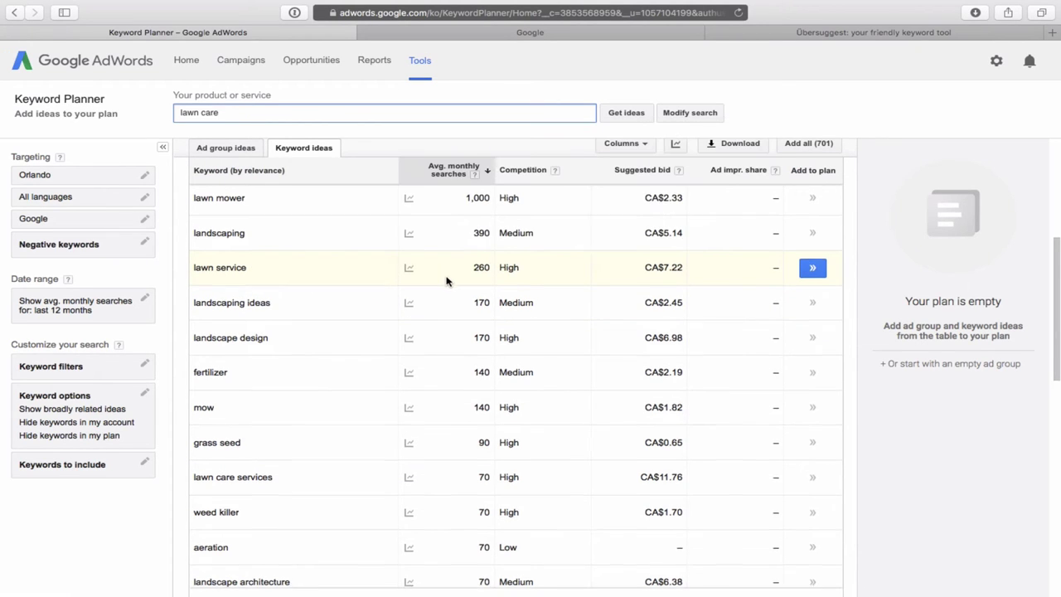
scroll(446, 282, "down", 1)
scroll(446, 281, "up", 2)
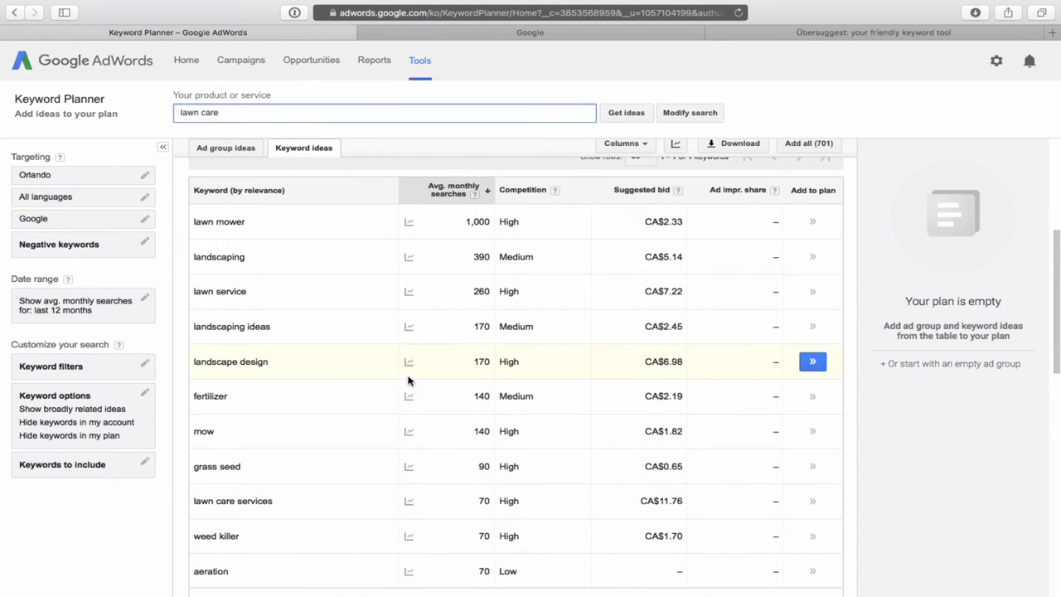
scroll(379, 387, "down", 3)
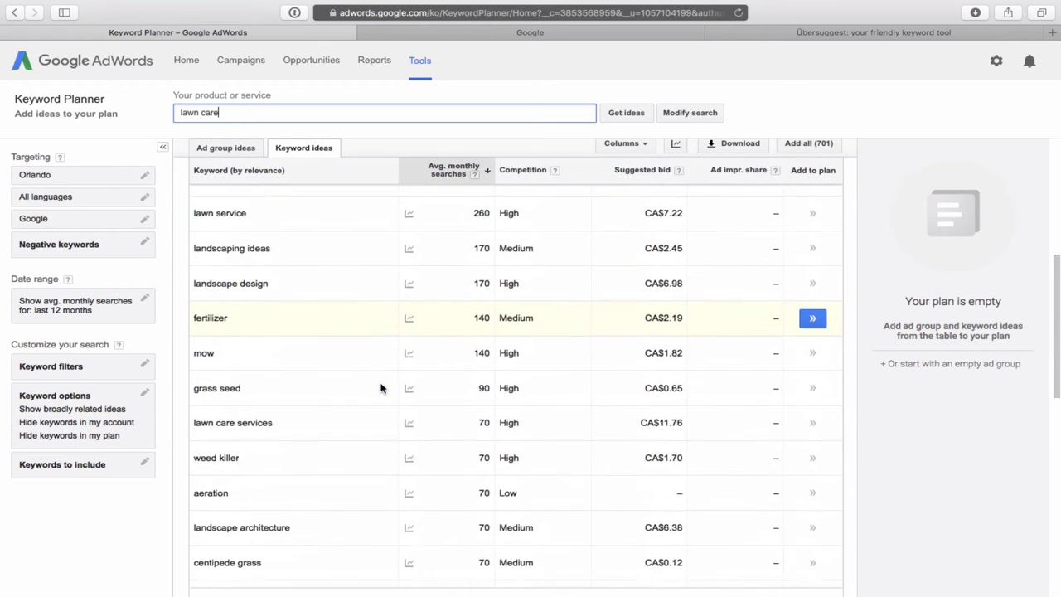
scroll(379, 387, "down", 1)
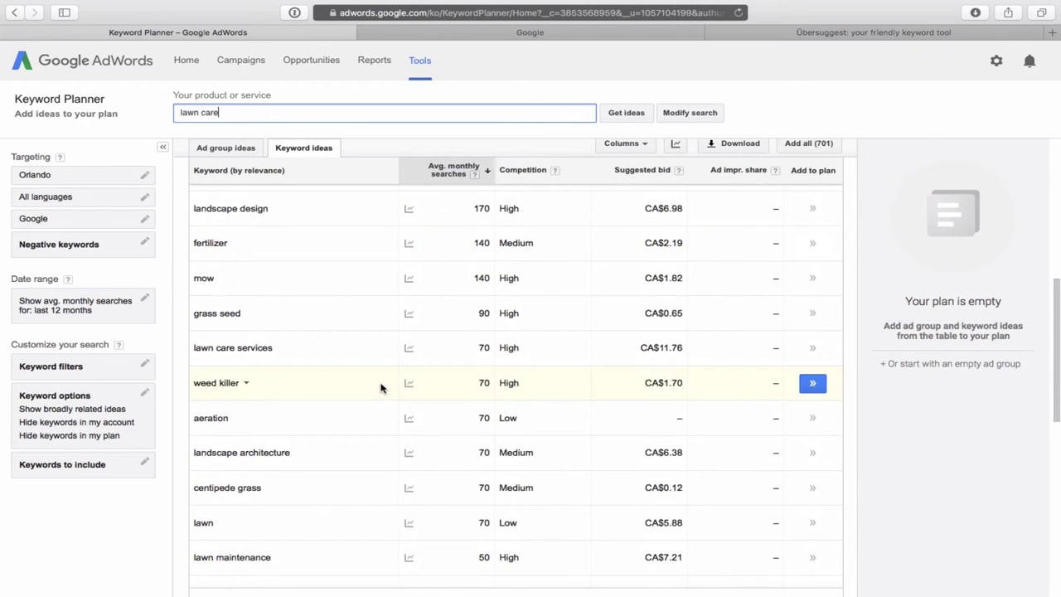
scroll(381, 387, "down", 3)
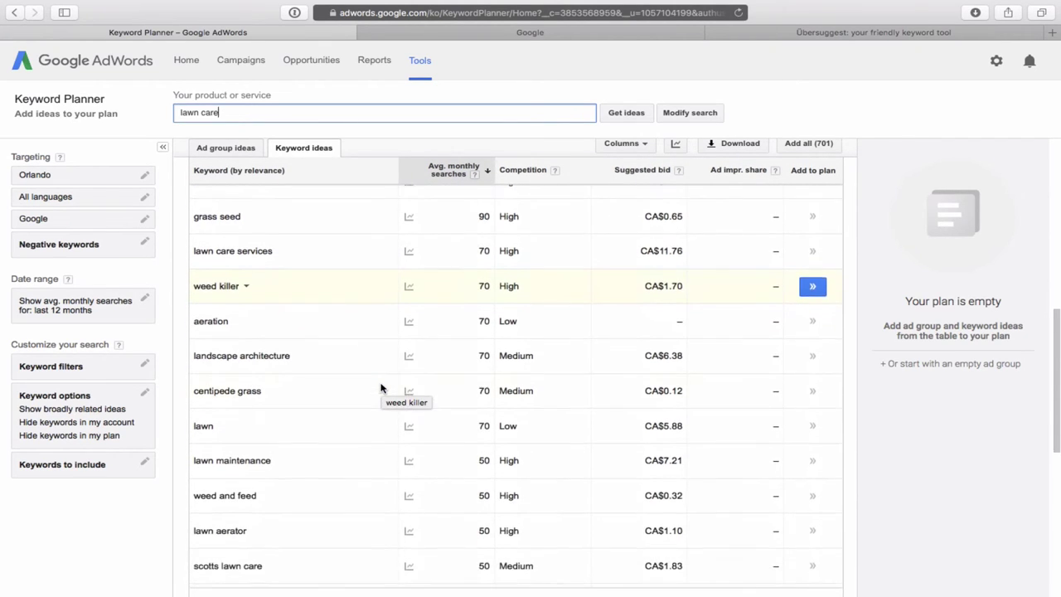
scroll(380, 386, "down", 1)
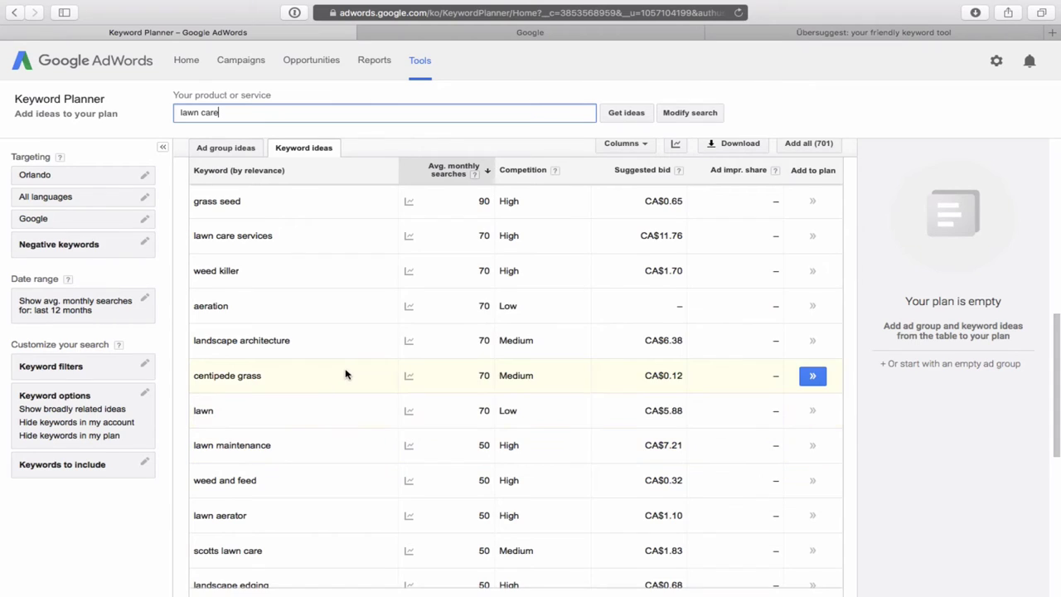
scroll(347, 374, "up", 10)
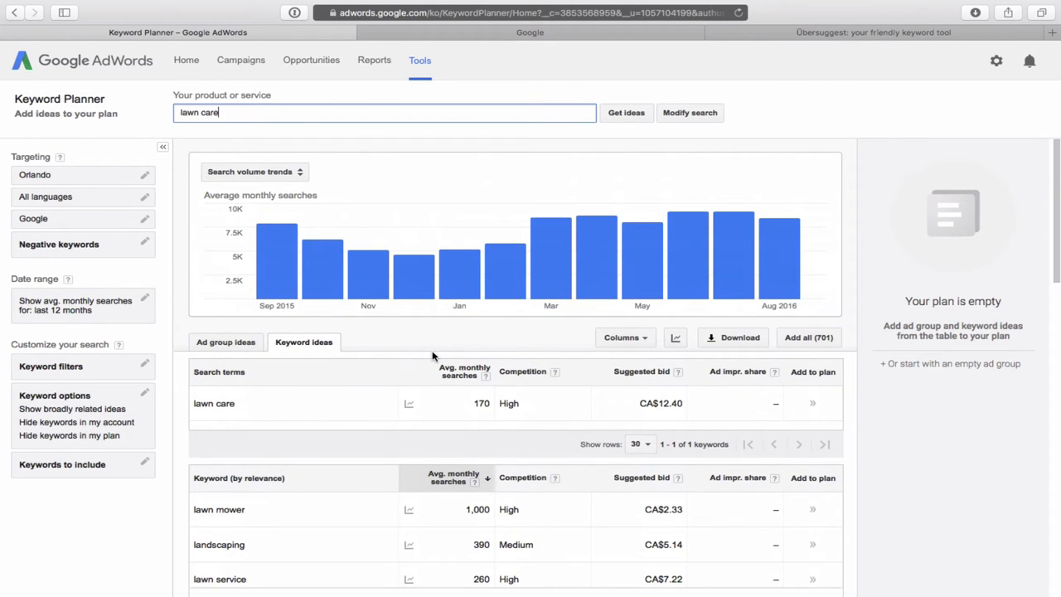
Search Google for 'orlando family law', correcting the typos before submitting.
left_click(539, 35)
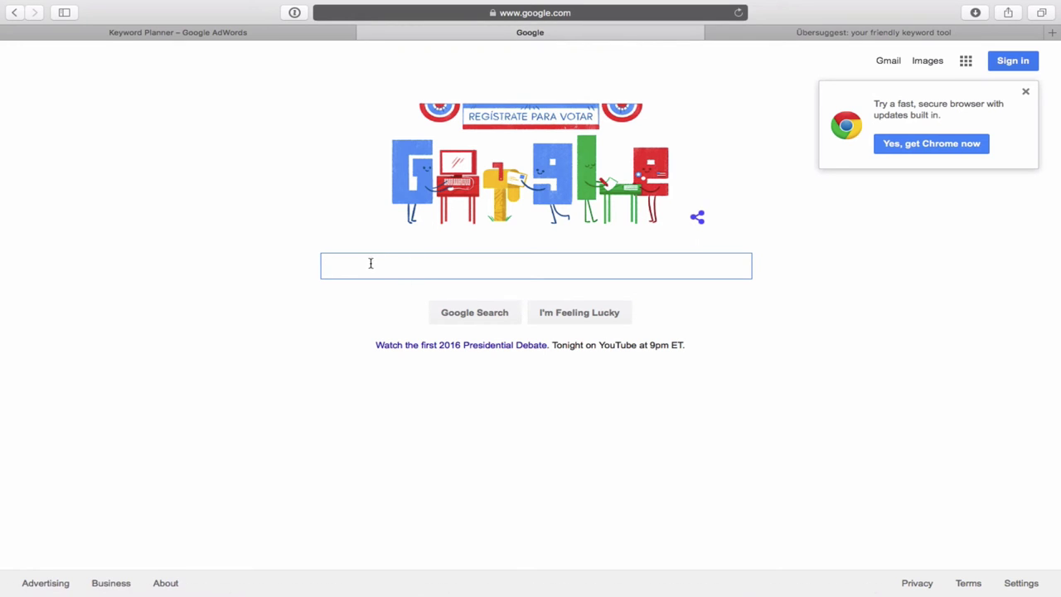
type("o")
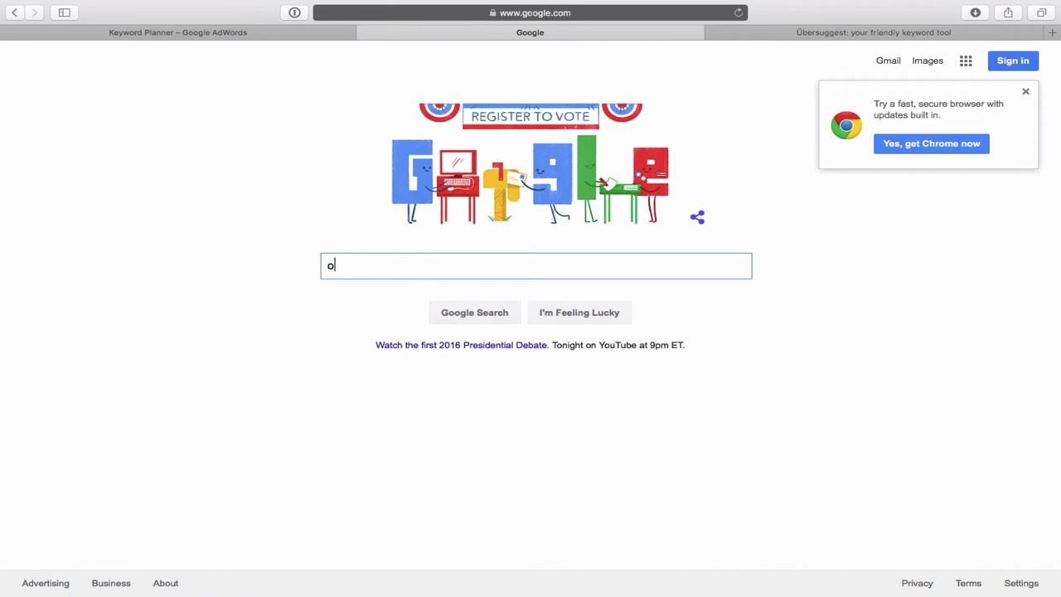
type("ralndo ")
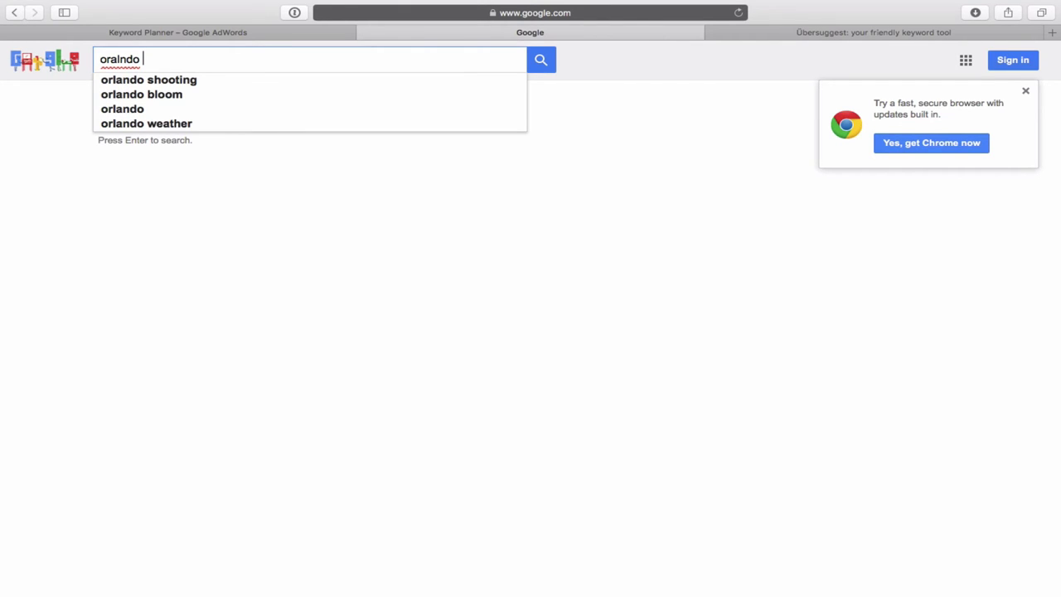
type("family la")
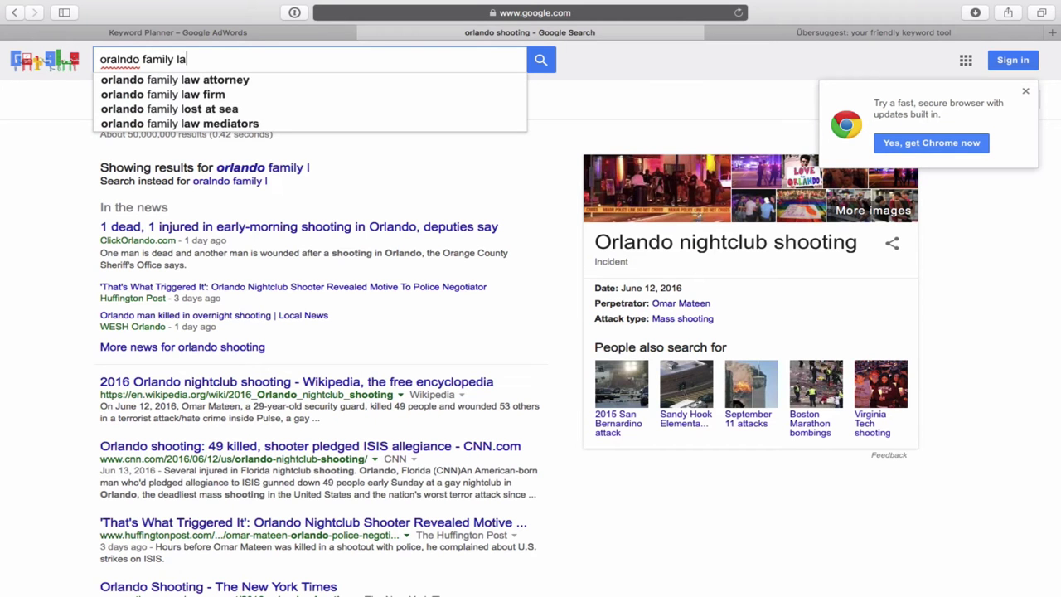
type("e")
key("BackSpace")
type("w")
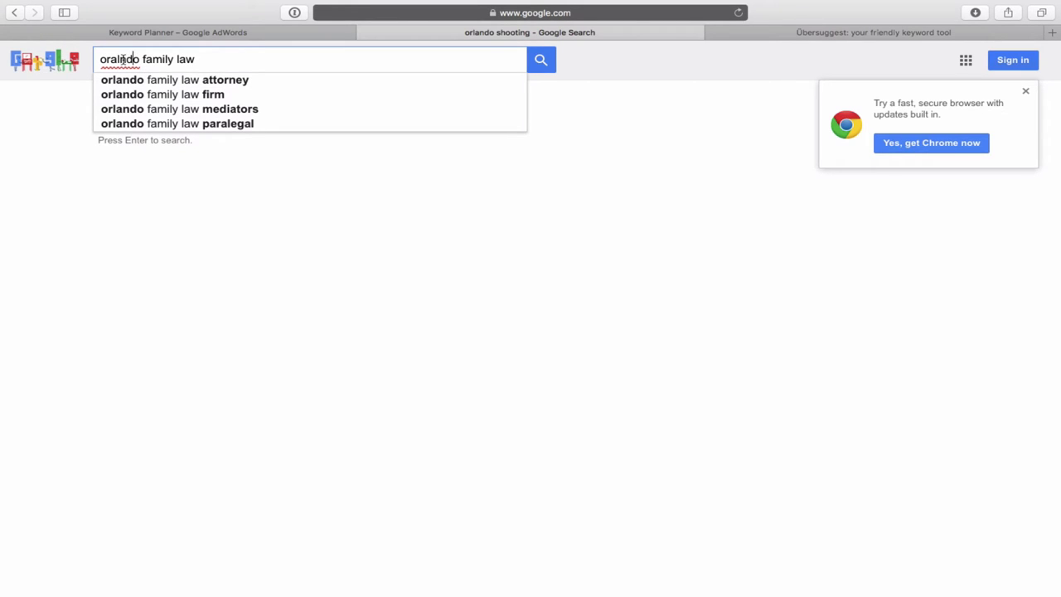
left_click(123, 59)
key("BackSpace")
key("BackSpace")
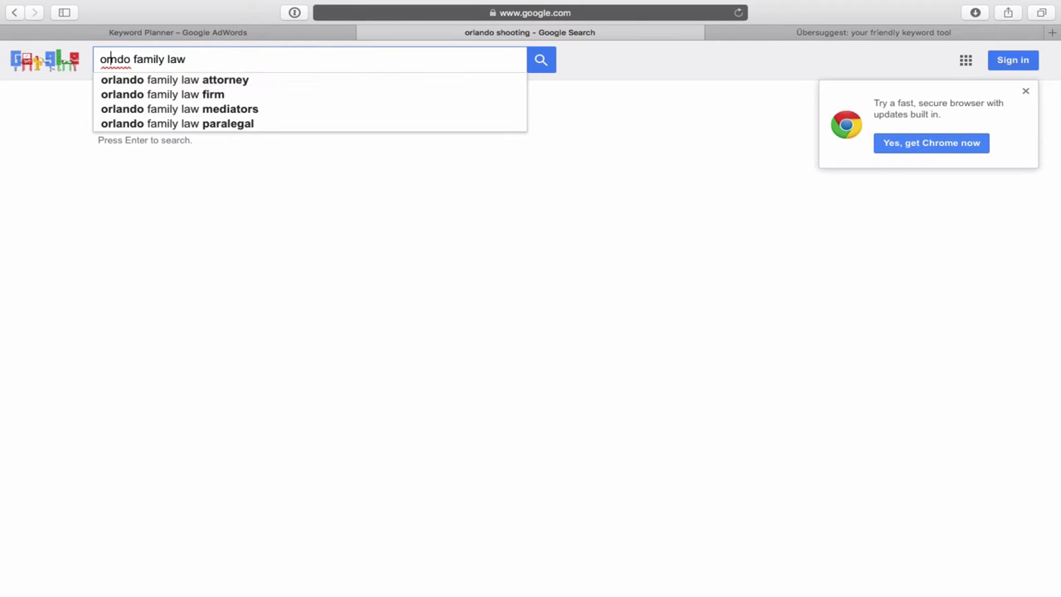
type("la")
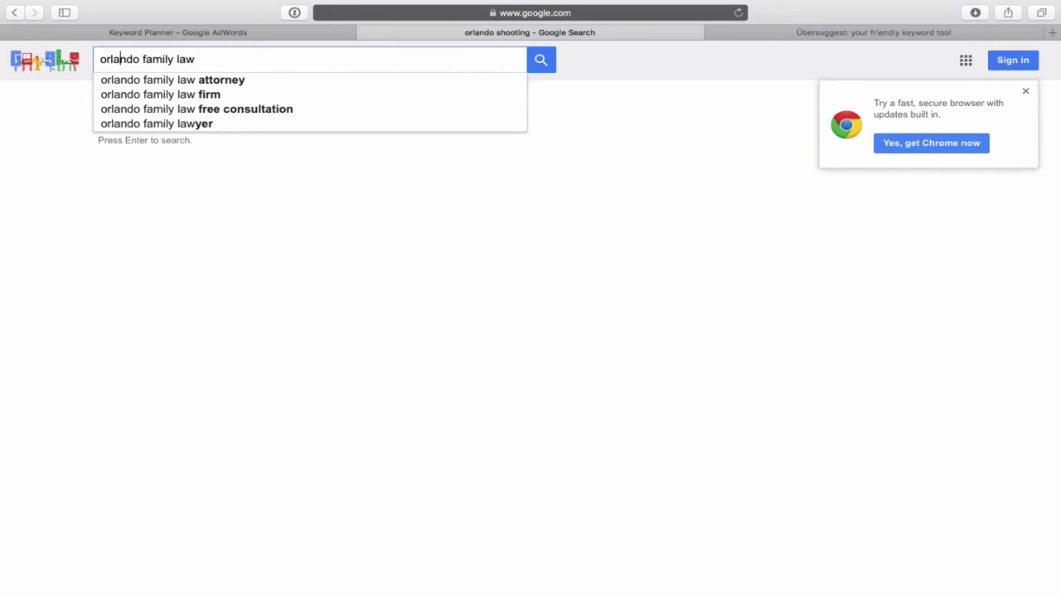
key("Return")
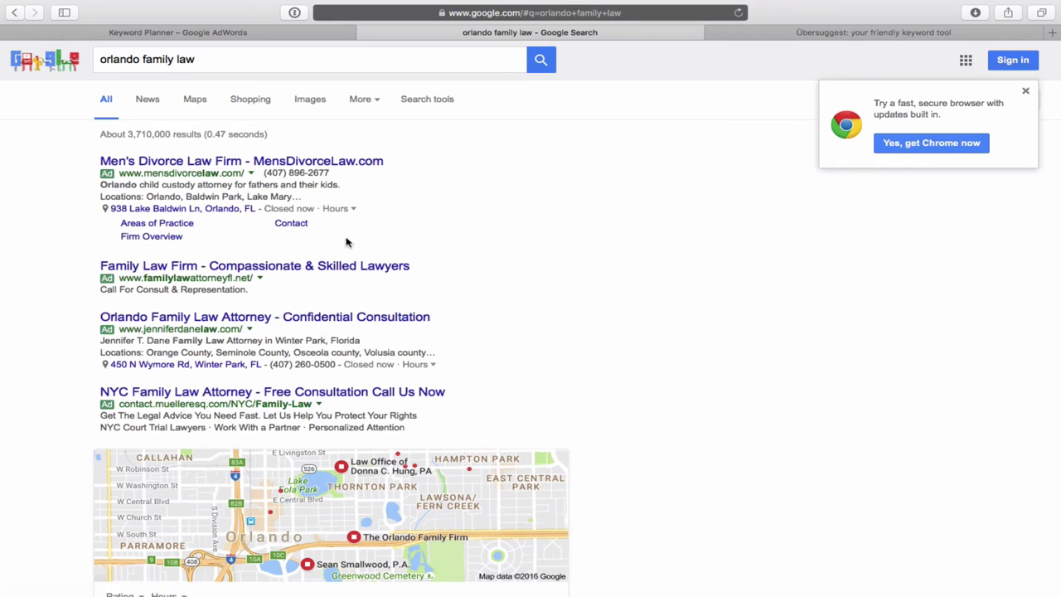
scroll(594, 301, "down", 2)
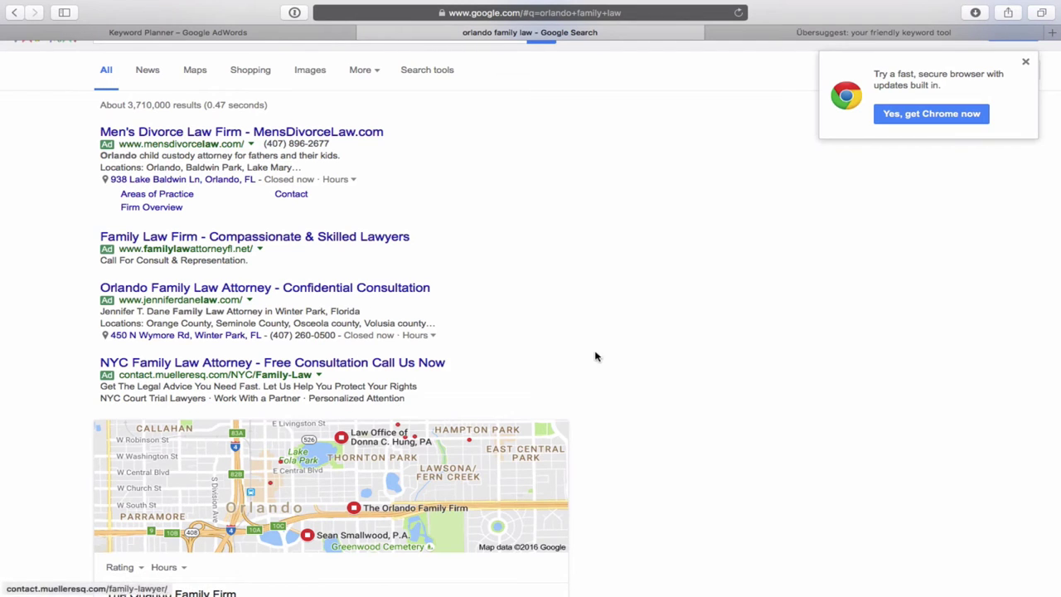
scroll(618, 365, "down", 3)
scroll(618, 365, "down", 5)
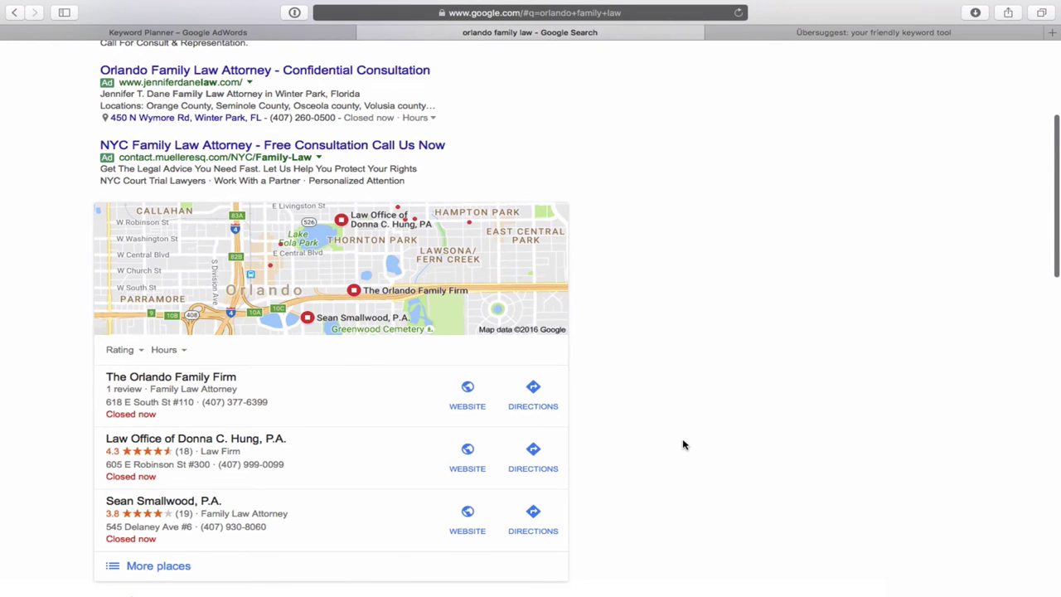
scroll(684, 445, "down", 2)
scroll(683, 445, "down", 1)
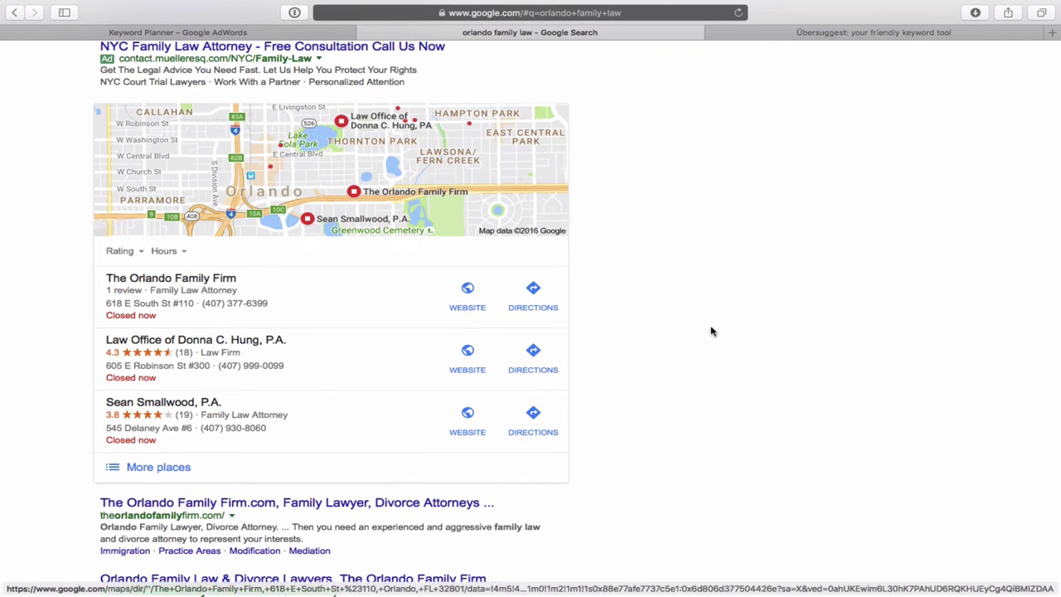
scroll(722, 398, "down", 3)
scroll(720, 399, "down", 2)
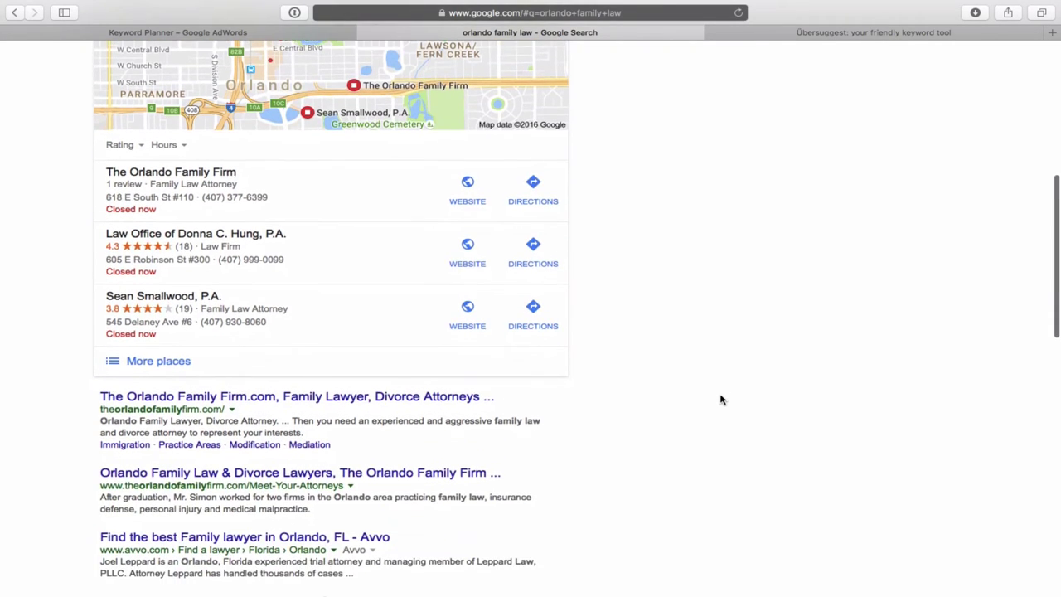
scroll(721, 399, "down", 1)
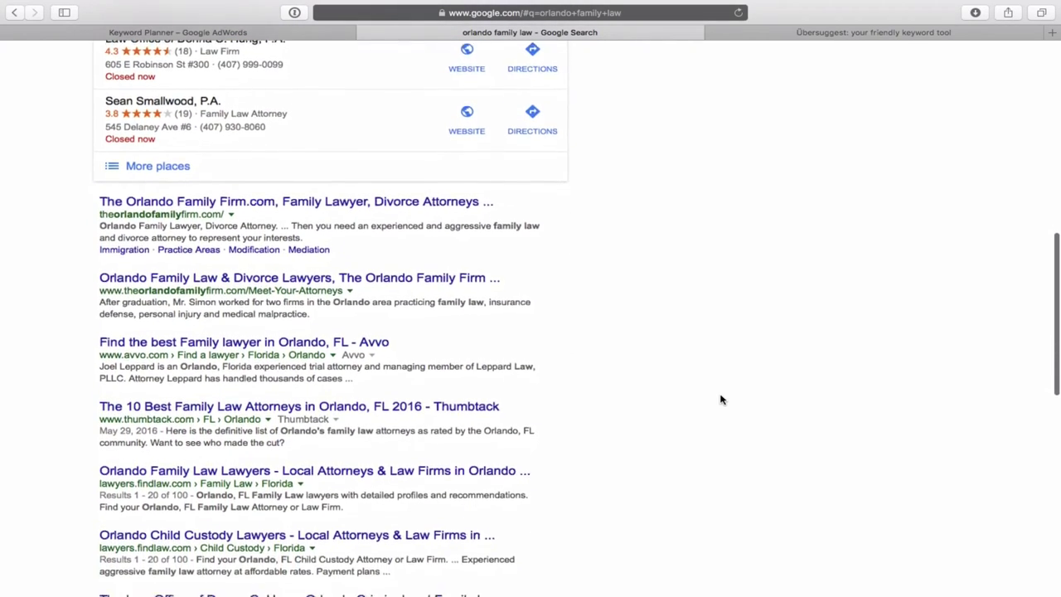
scroll(721, 399, "up", 1)
scroll(720, 400, "down", 5)
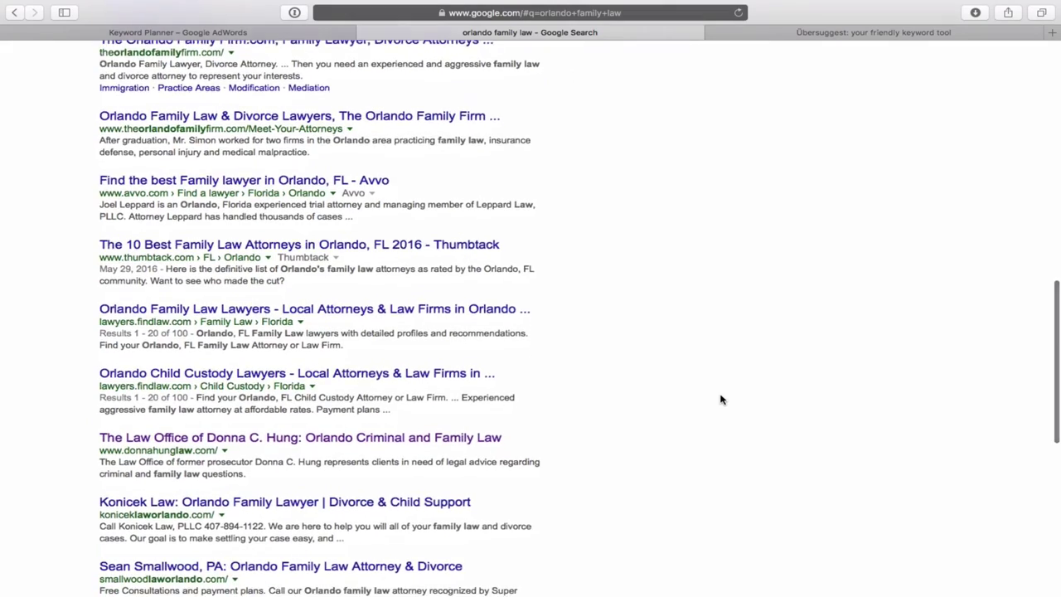
scroll(720, 399, "down", 3)
scroll(721, 399, "up", 1)
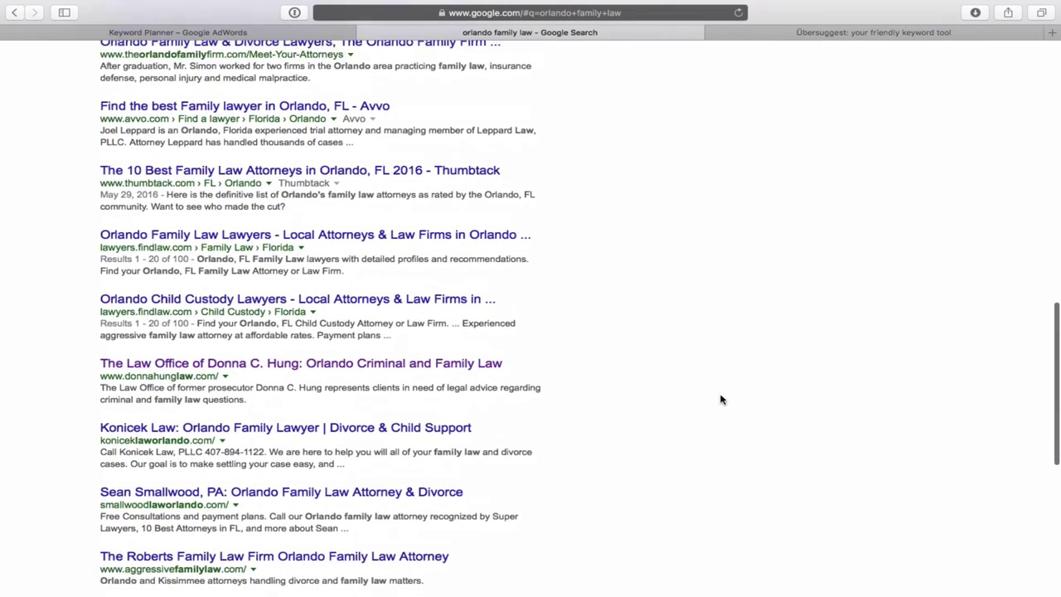
scroll(721, 400, "up", 6)
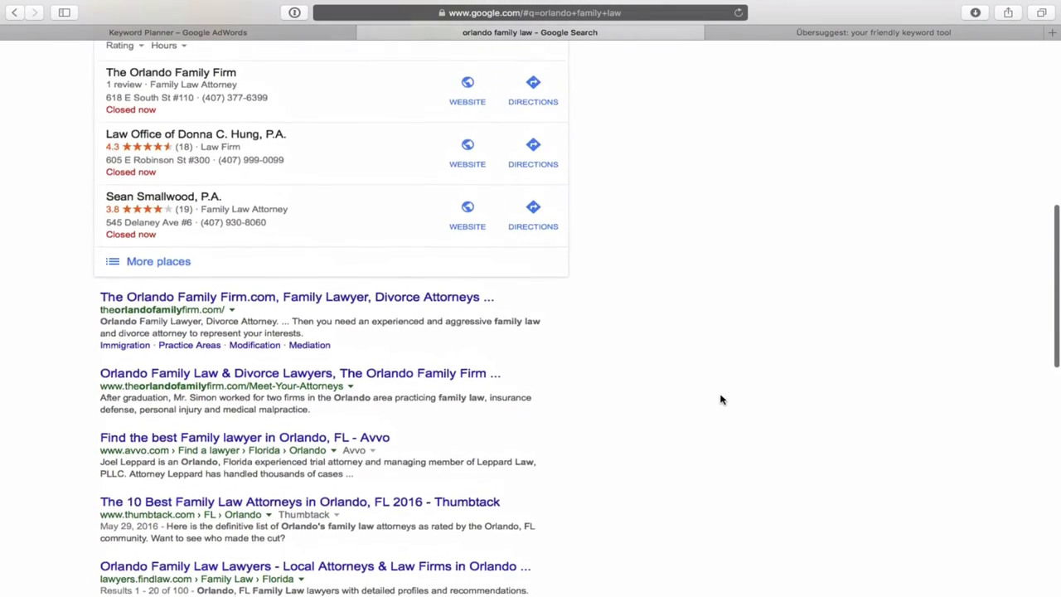